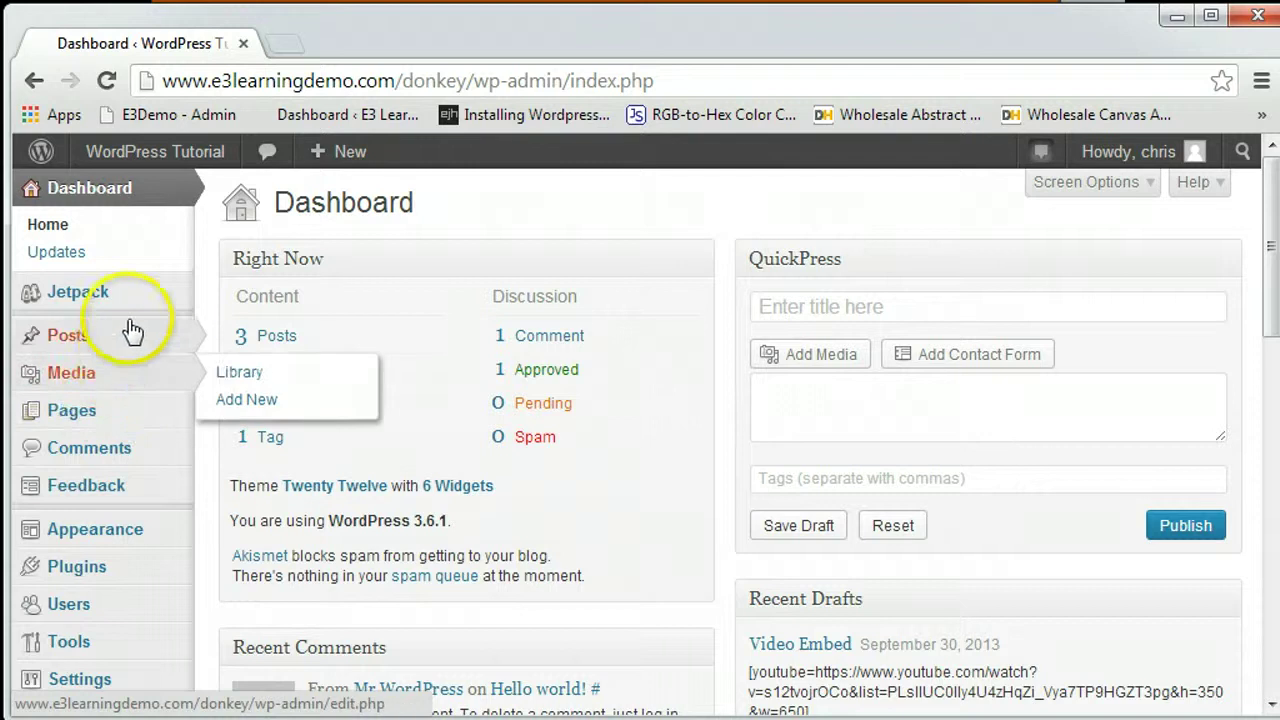
# Start a new WordPress page and paste the copied YouTube playlist video URL into its text body.
pyautogui.click(114, 416)
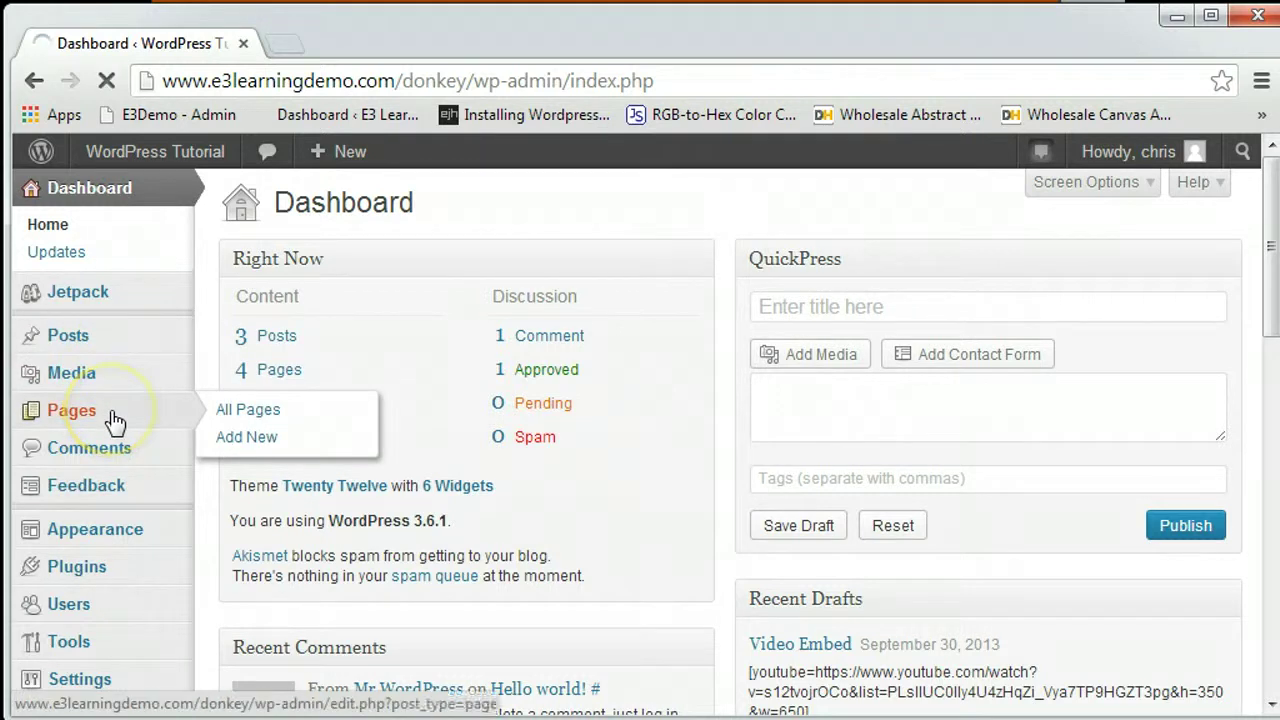
pyautogui.click(388, 205)
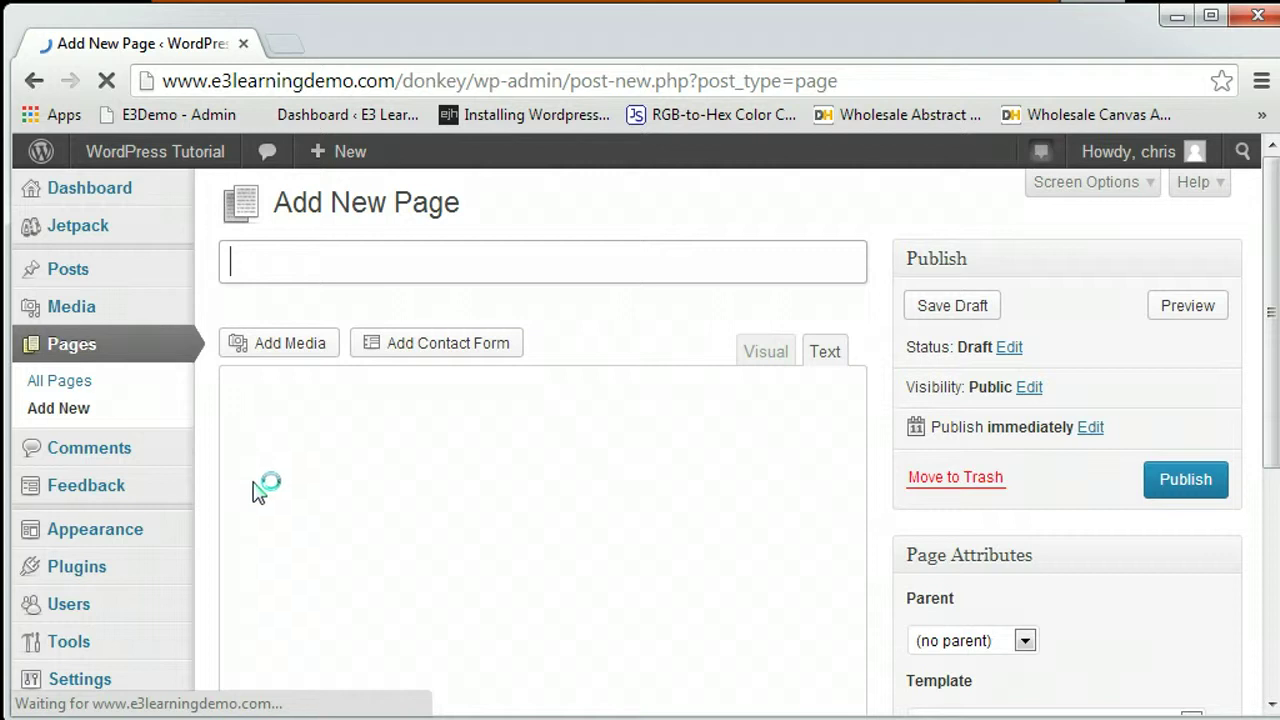
pyautogui.rightClick(352, 442)
pyautogui.click(305, 505)
pyautogui.rightClick(305, 505)
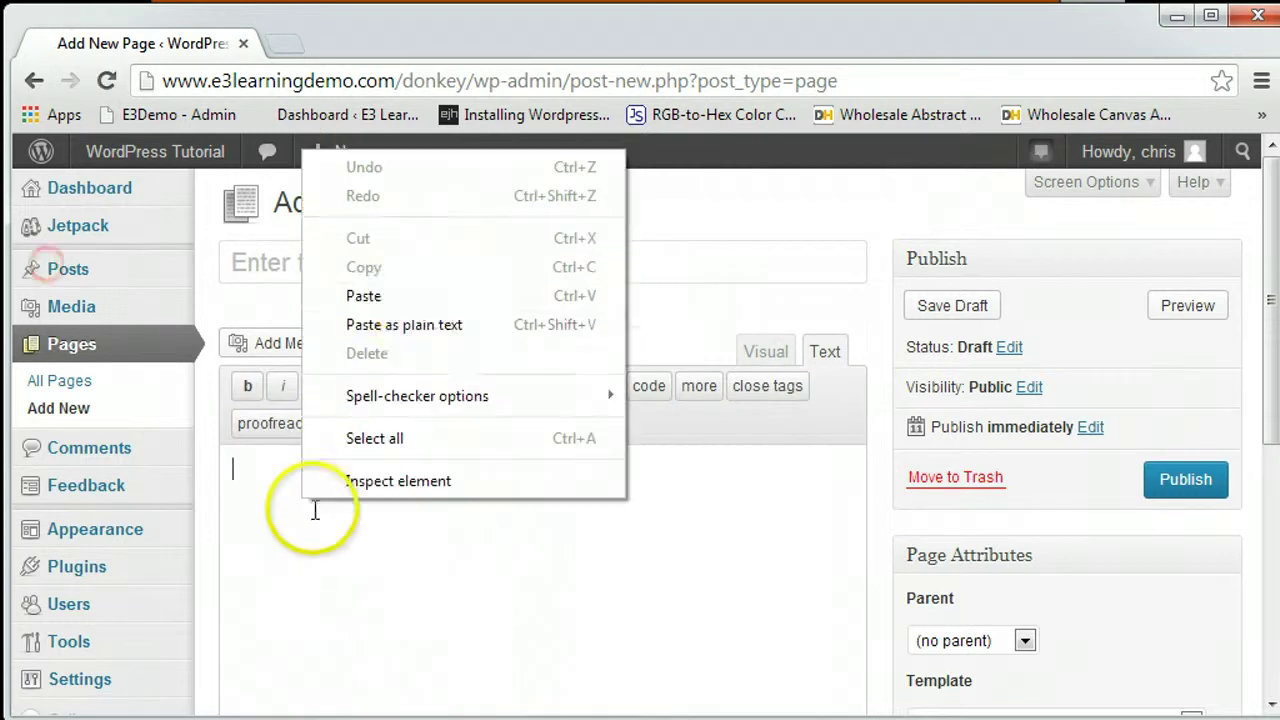
pyautogui.click(410, 294)
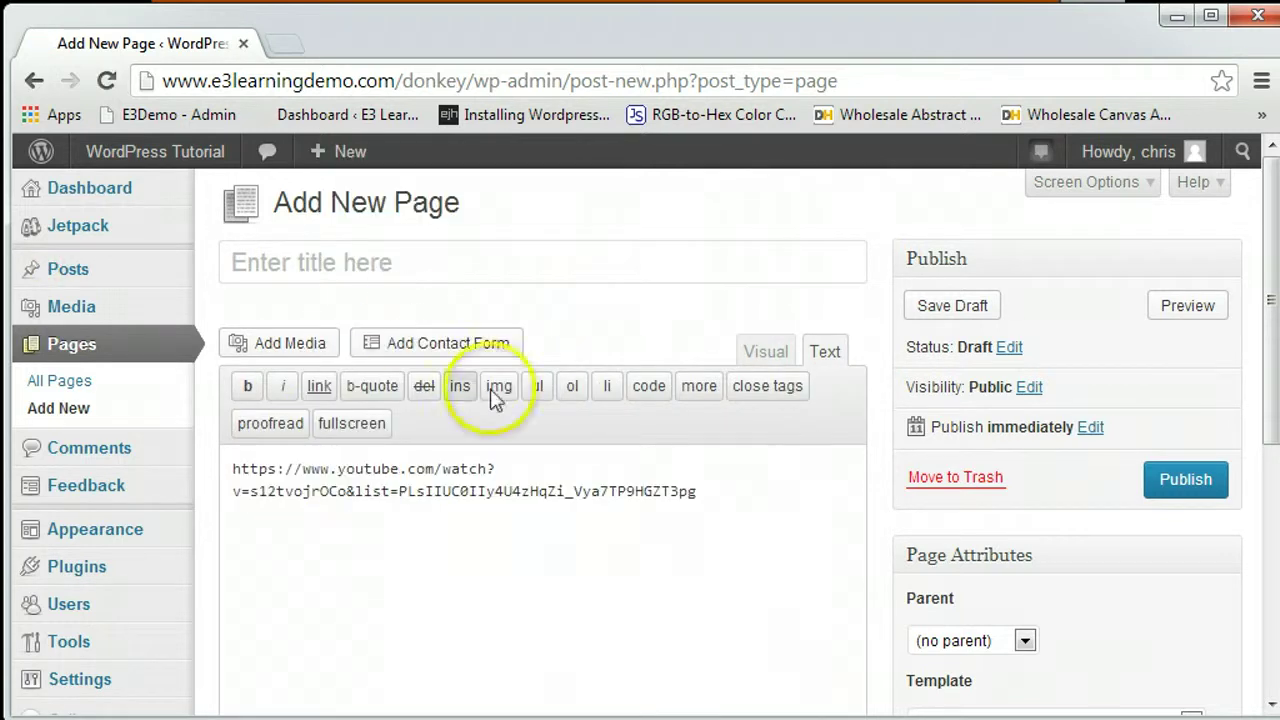
# Preview the new page to examine how the plain video URL is embedded, and close the preview.
pyautogui.click(1166, 302)
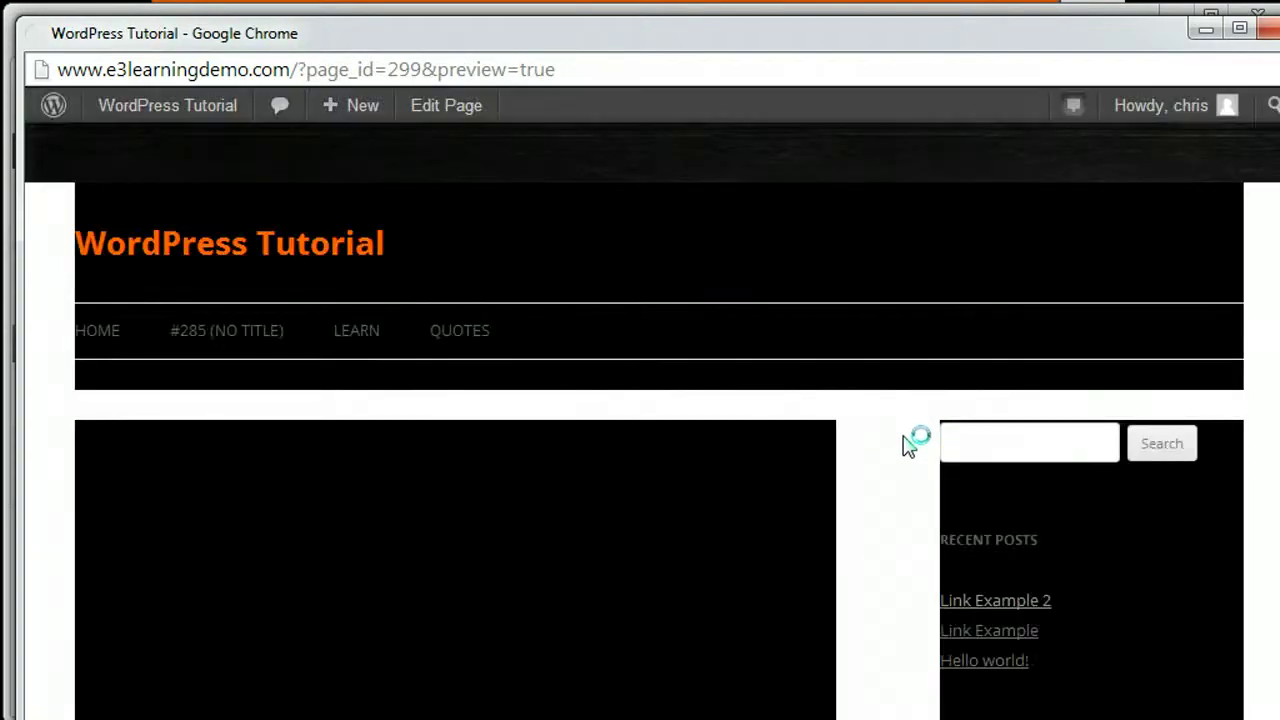
pyautogui.scroll(-3, 908, 447)
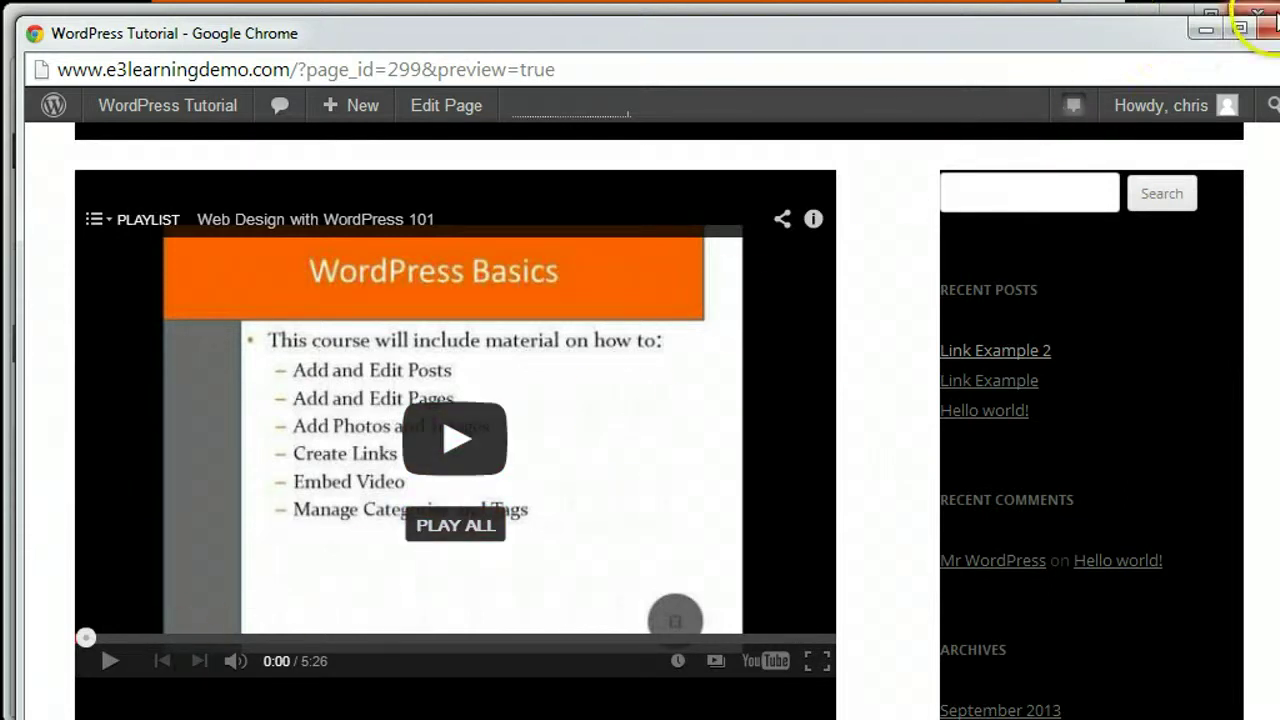
pyautogui.click(1262, 24)
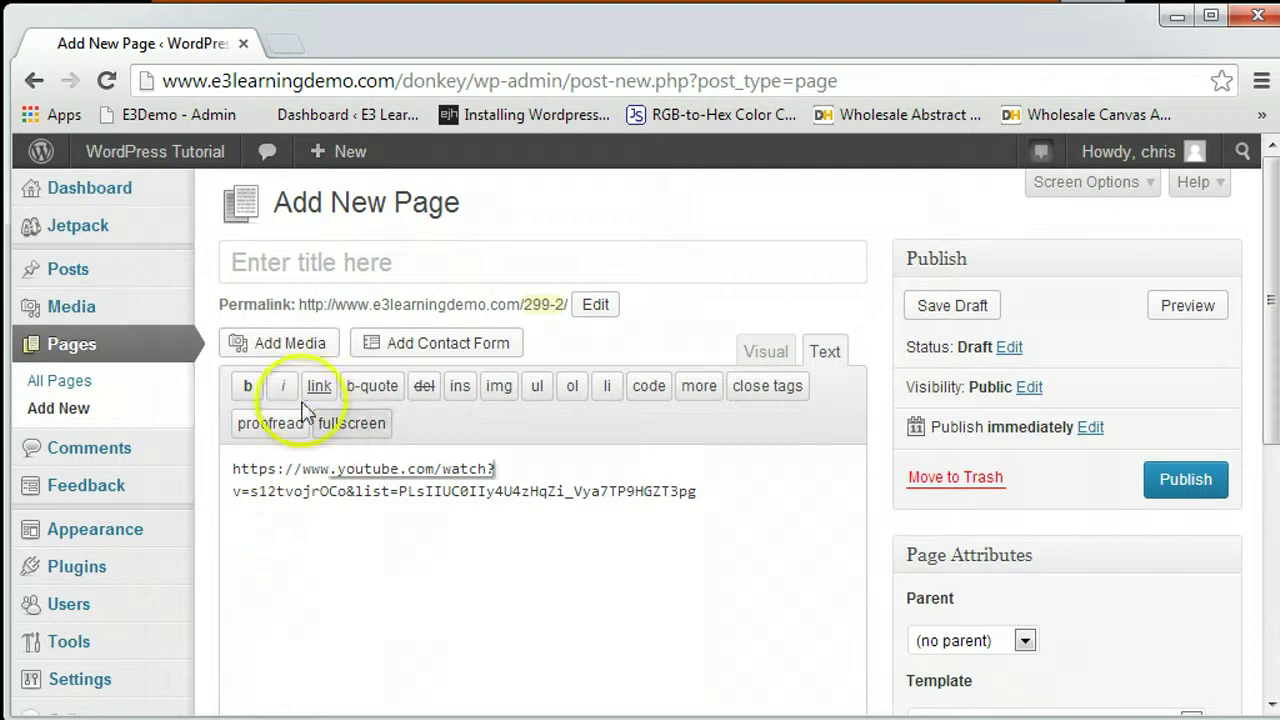
# Wrap the video URL in a shortcode by adding "[youtube=" before it and "]" after it.
pyautogui.click(232, 472)
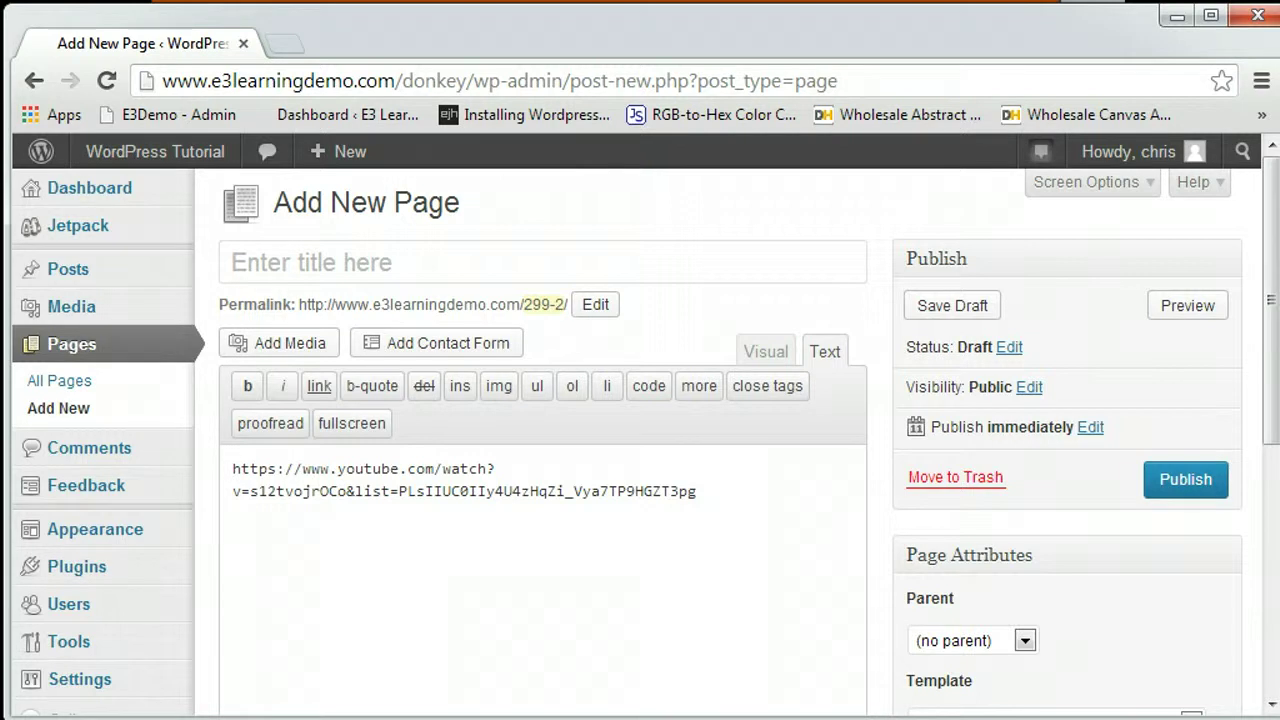
pyautogui.write('[youtube')
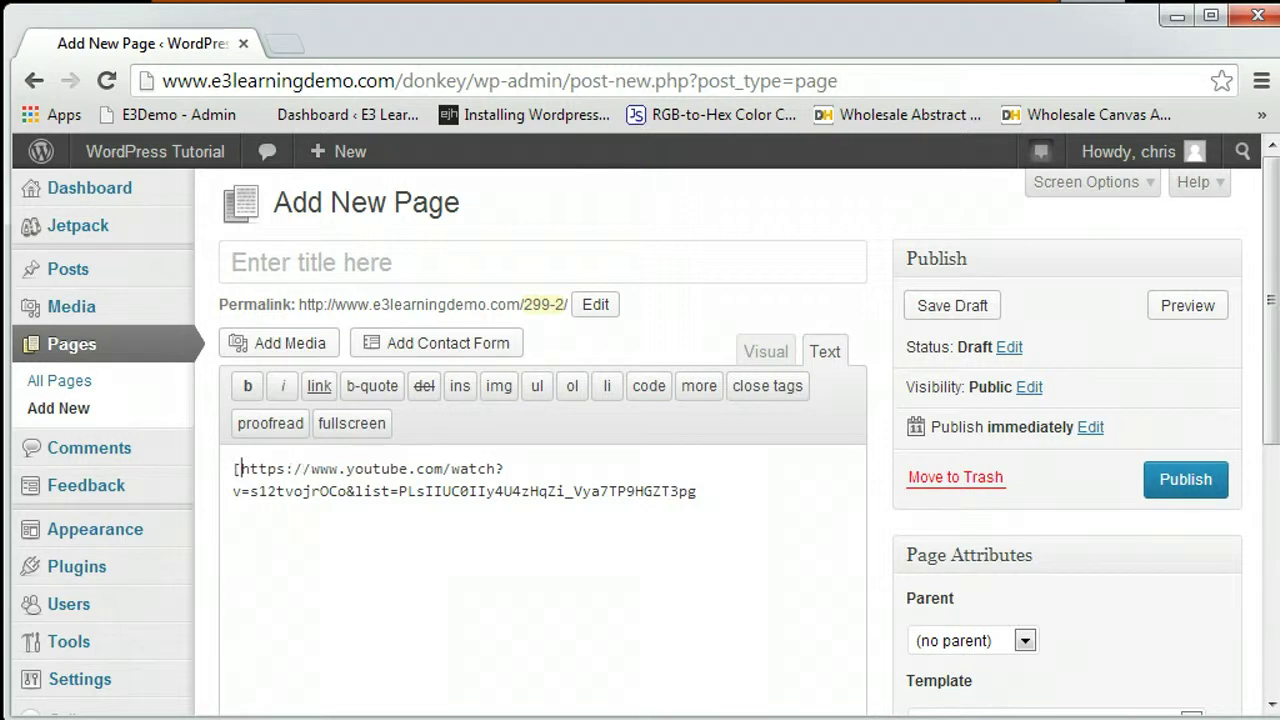
pyautogui.write('=')
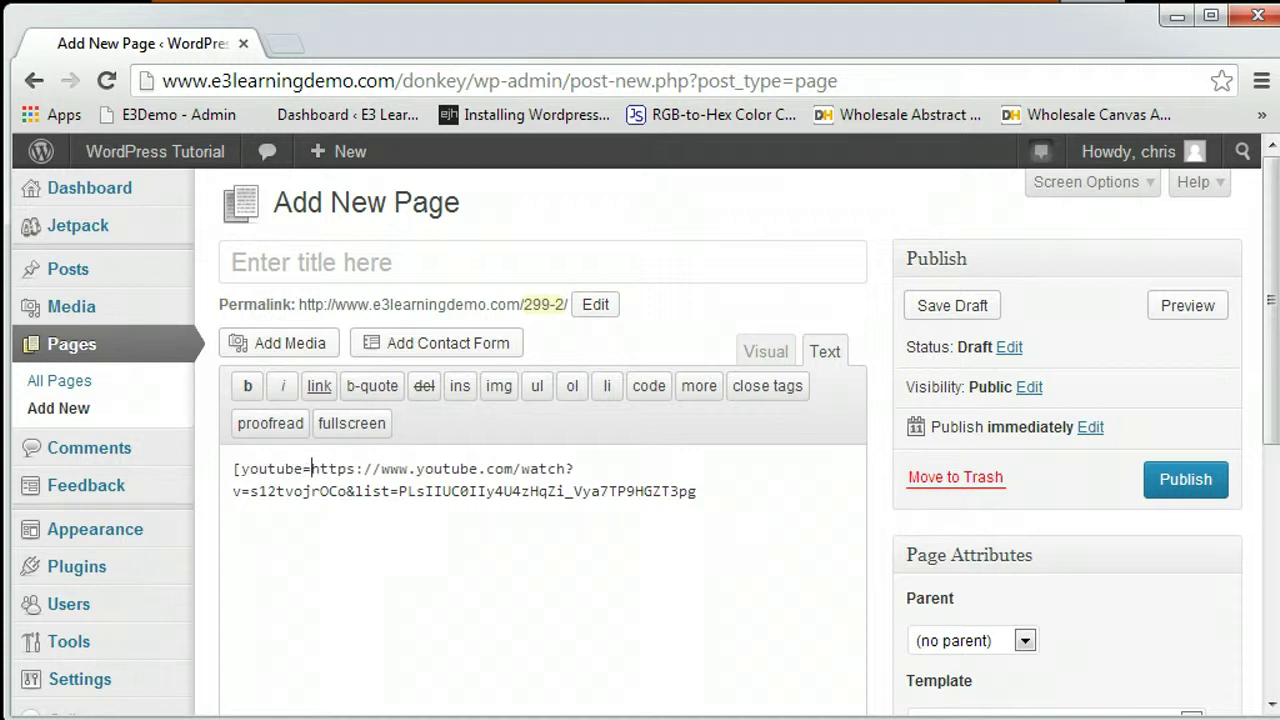
pyautogui.press('Right')
pyautogui.press('Down')
pyautogui.press('Right')
pyautogui.press('Right')
pyautogui.press('Right')
pyautogui.press('Right')
pyautogui.press('Right')
pyautogui.press('Right')
pyautogui.press('Right')
pyautogui.press('Right')
pyautogui.press('Right')
pyautogui.press('Right')
pyautogui.press('Right')
pyautogui.press('Right')
pyautogui.press('Right')
pyautogui.press('Right')
pyautogui.press('Right')
pyautogui.press('Right')
pyautogui.press('Right')
pyautogui.press('Right')
pyautogui.press('Right')
pyautogui.press('Right')
pyautogui.write(']')
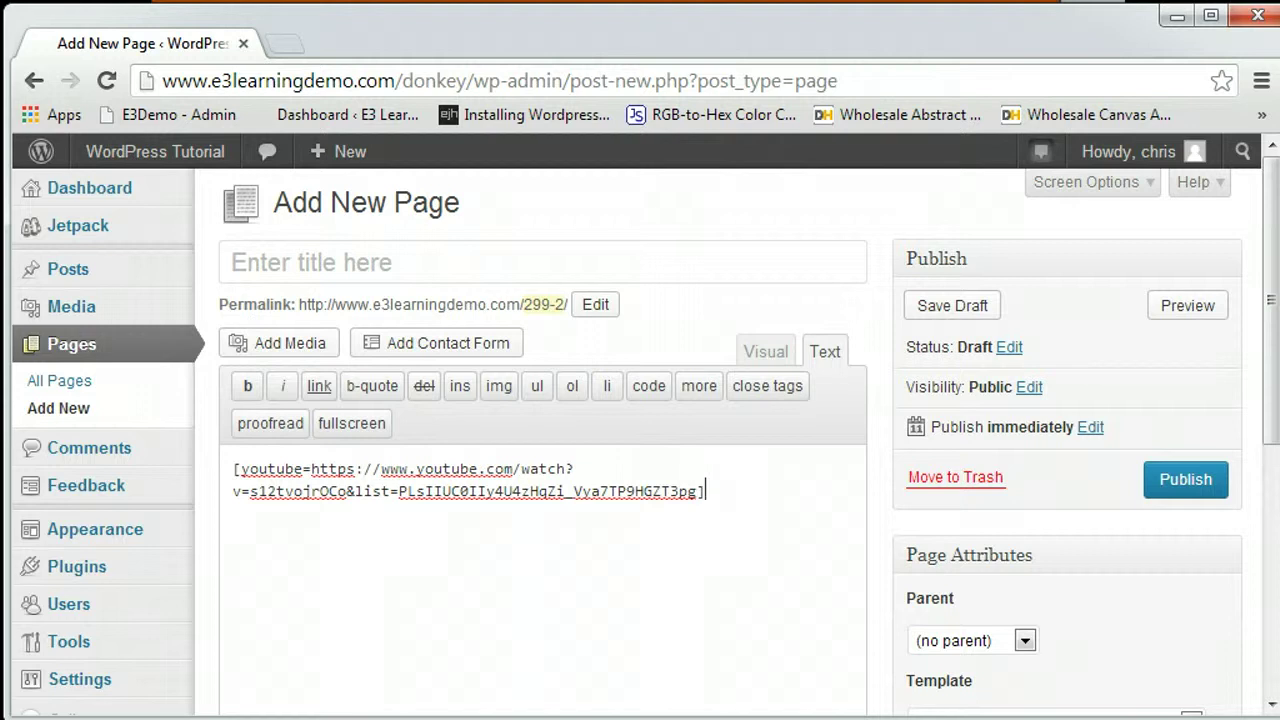
# Append "&h=200&w=200" to the URL inside the shortcode's closing bracket and check the video size in a page preview.
pyautogui.click(697, 491)
pyautogui.write('&h=200&w=200')
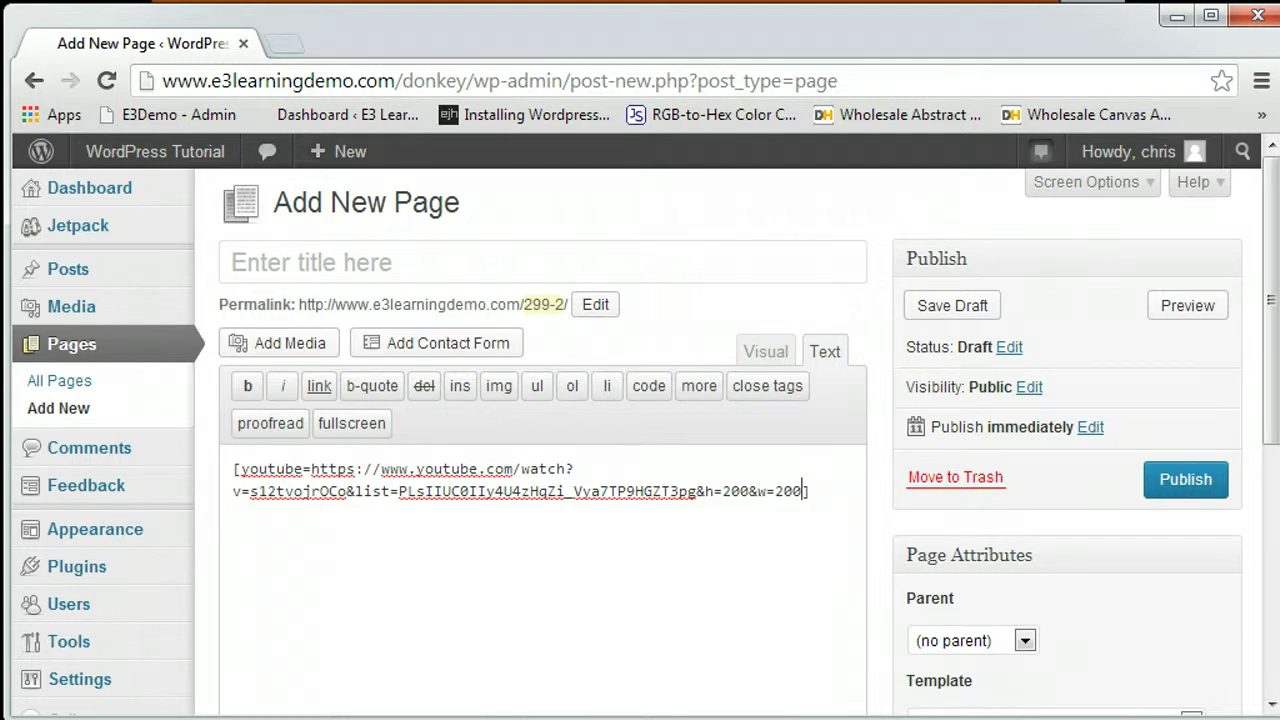
pyautogui.click(1185, 306)
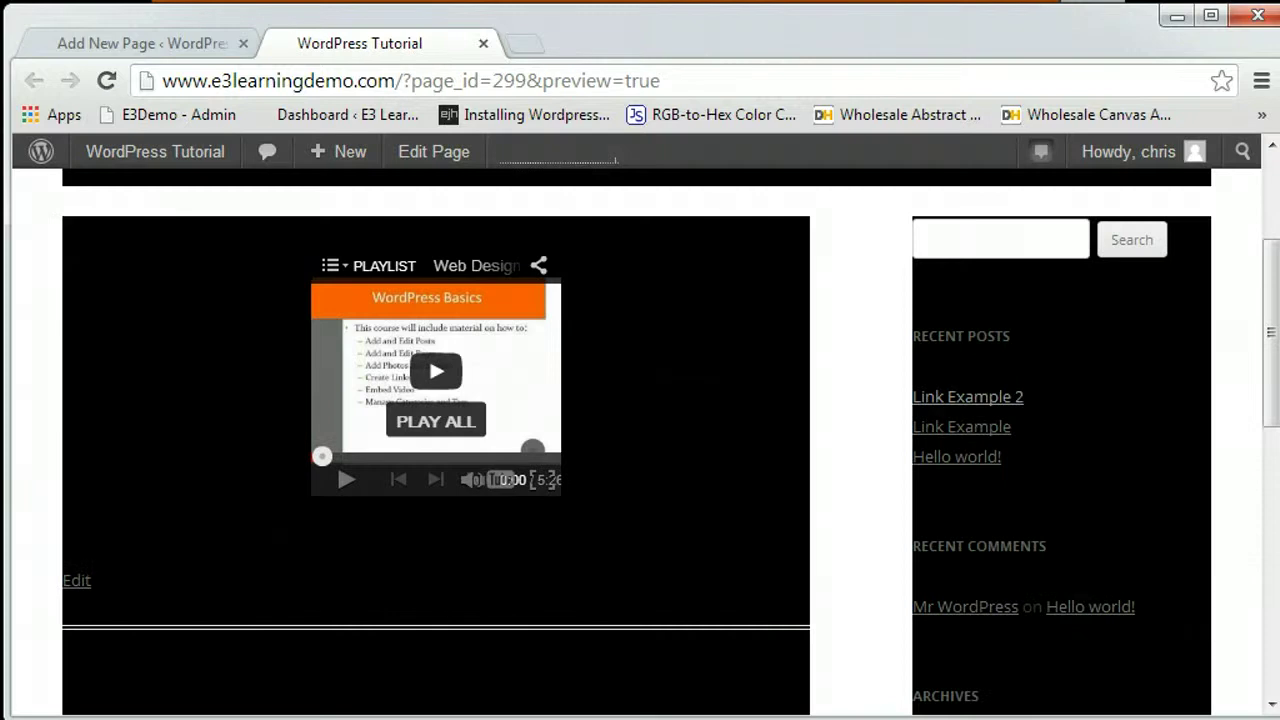
pyautogui.hotkey('ctrl', 'w')
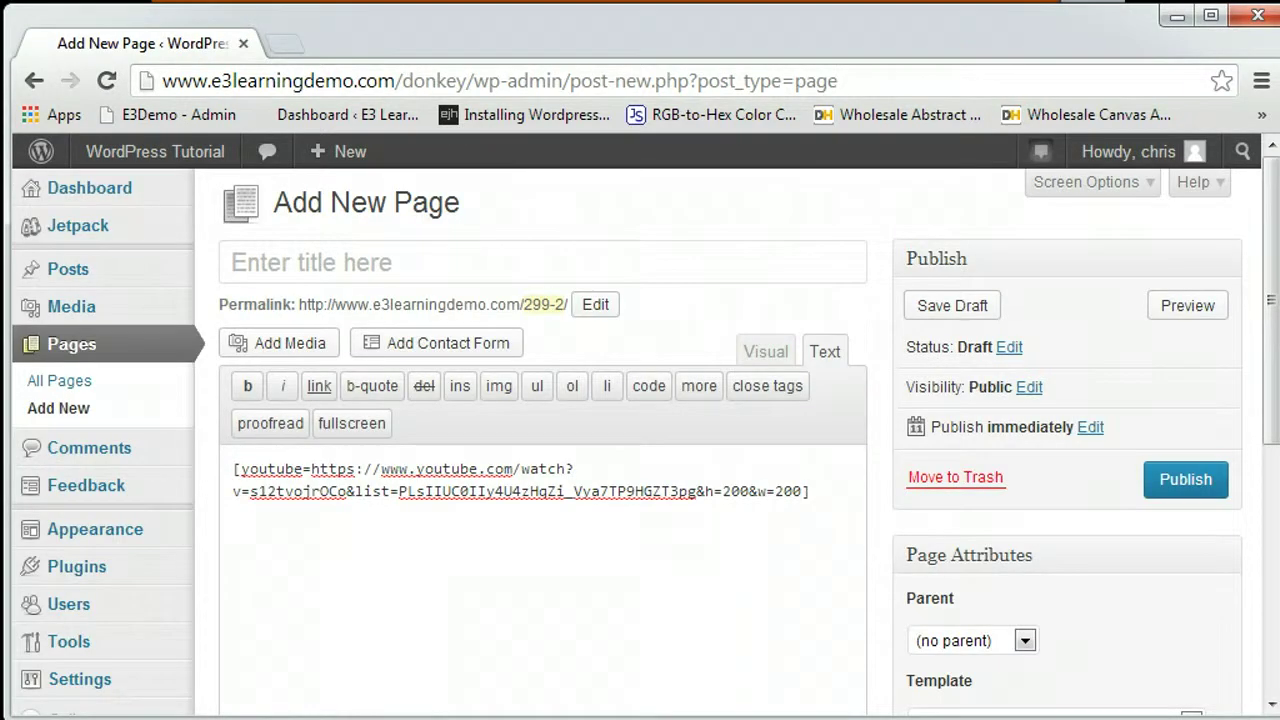
# Append "&rel=0" after the width parameter inside the YouTube shortcode.
pyautogui.click(801, 491)
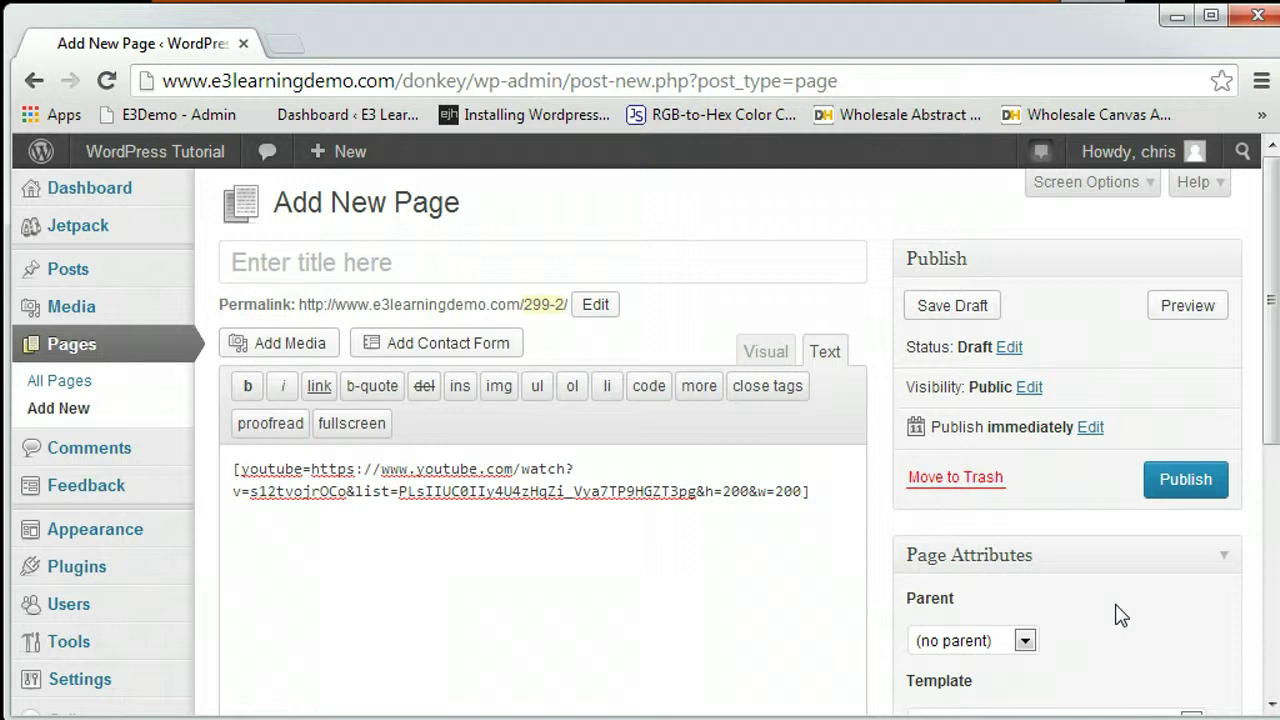
pyautogui.write('&rel=0')
pyautogui.click(1155, 636)
# Switch the page editor to the visual view and back to the text view.
pyautogui.click(236, 474)
pyautogui.click(779, 358)
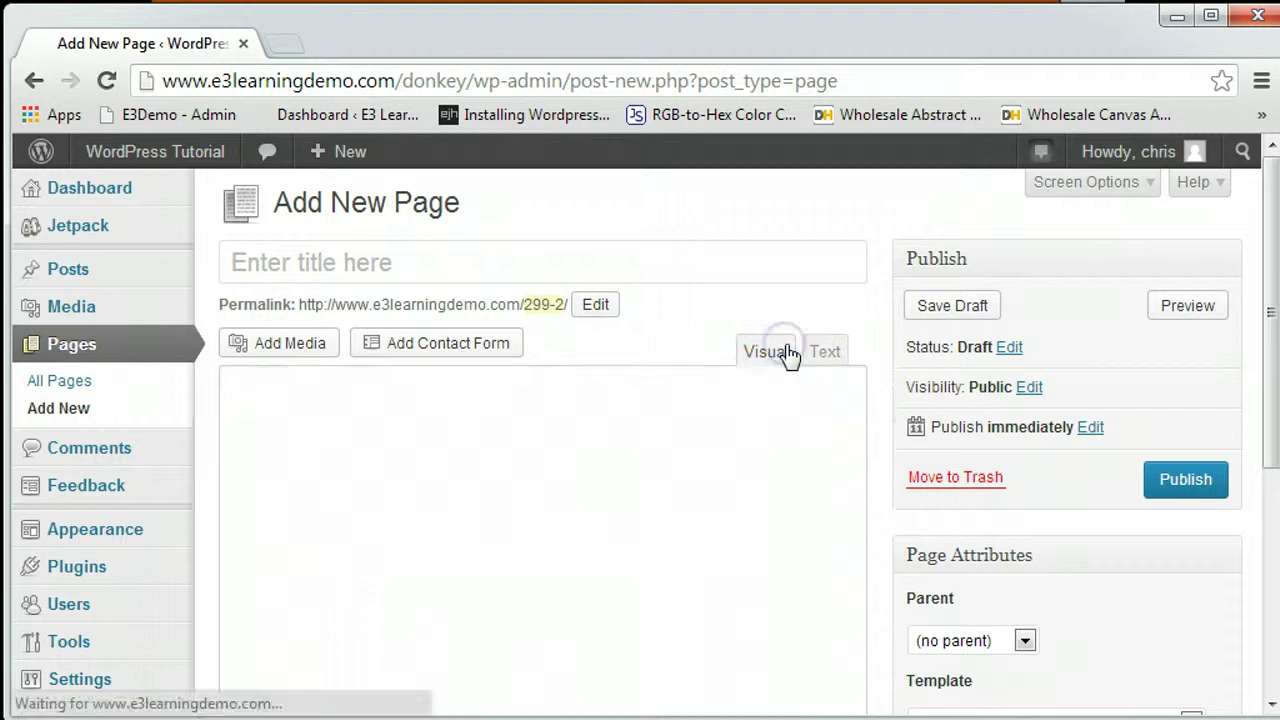
pyautogui.click(815, 352)
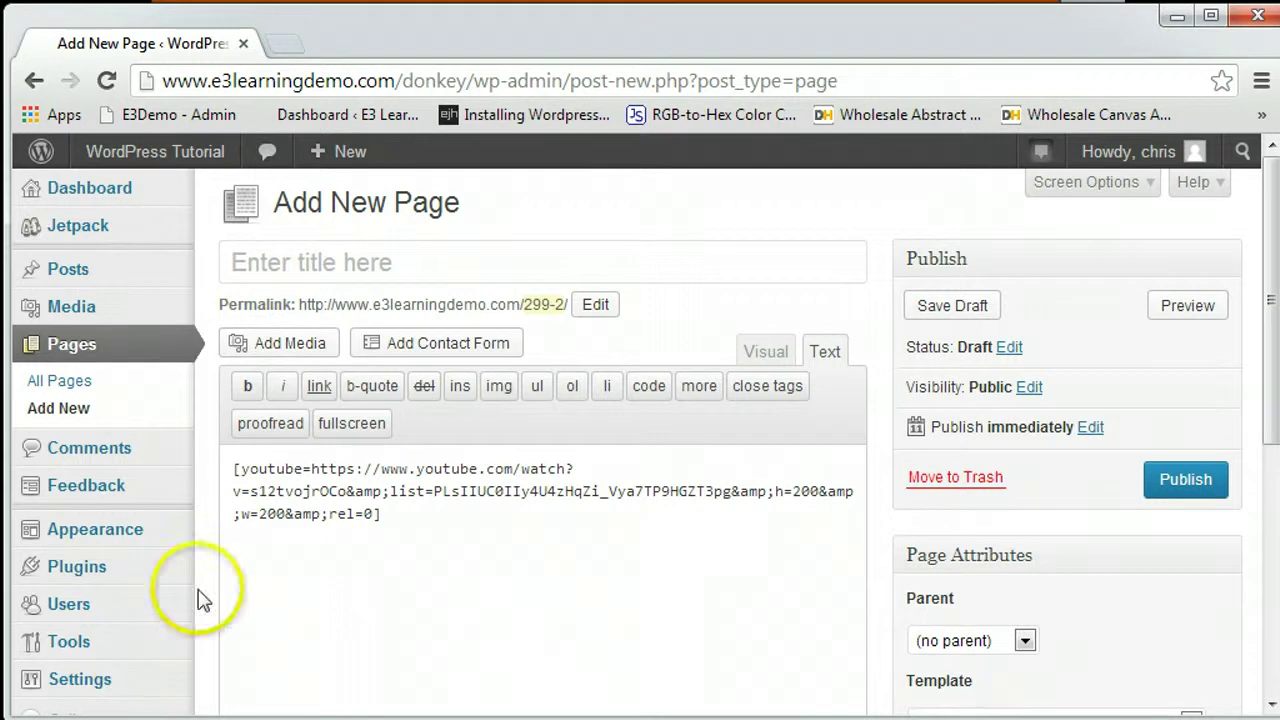
# Enclose the YouTube shortcode in an opening <div> tag and a closing </div> tag.
pyautogui.click(234, 469)
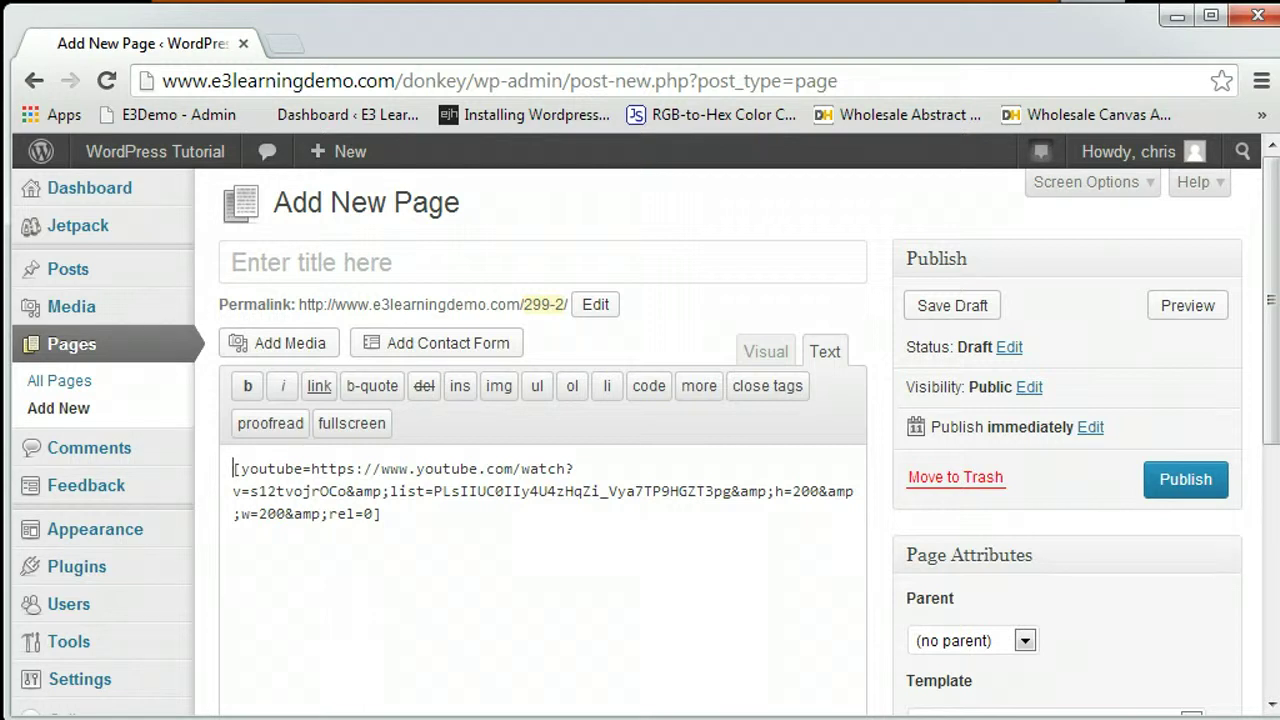
pyautogui.write('<')
pyautogui.write('div>')
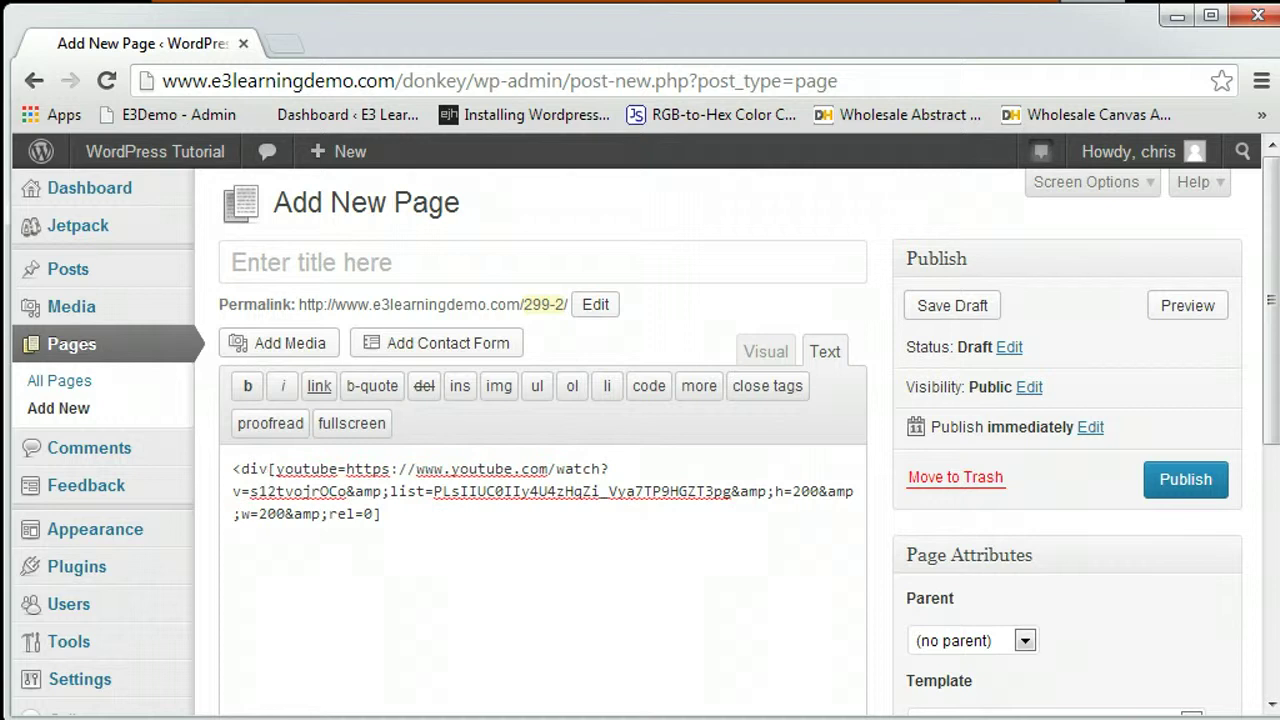
pyautogui.click(386, 513)
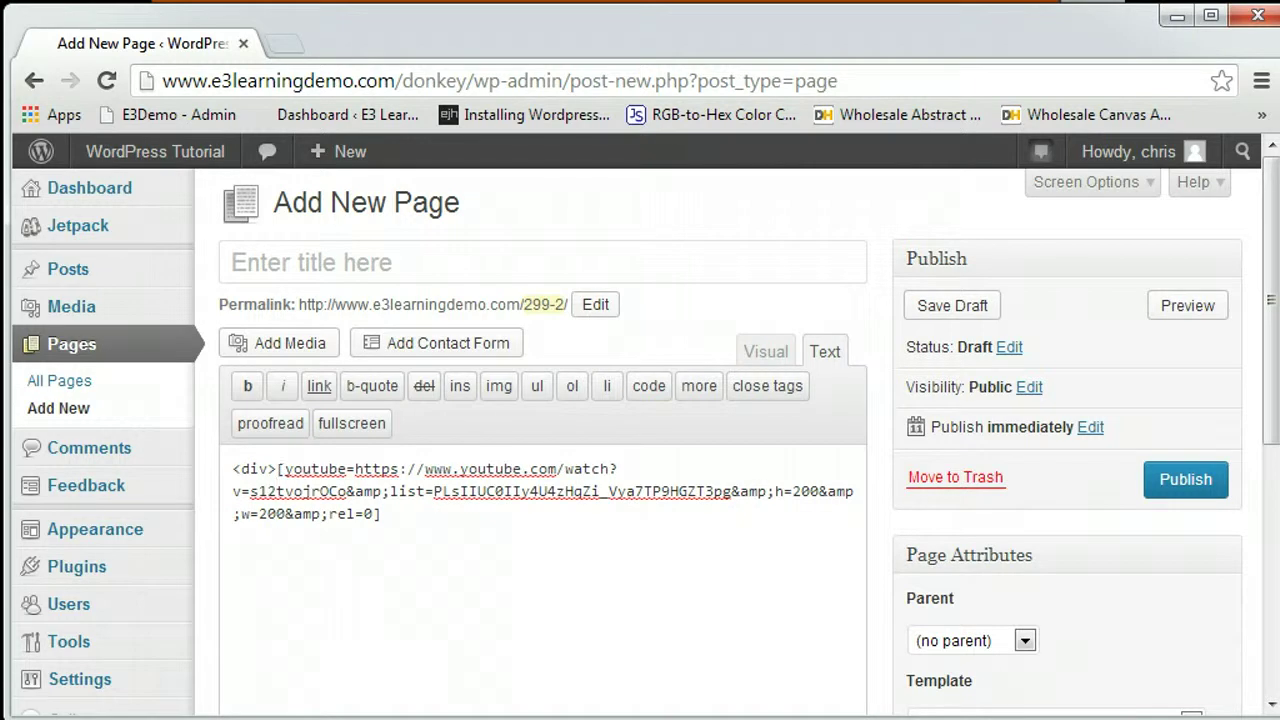
pyautogui.write('</div>')
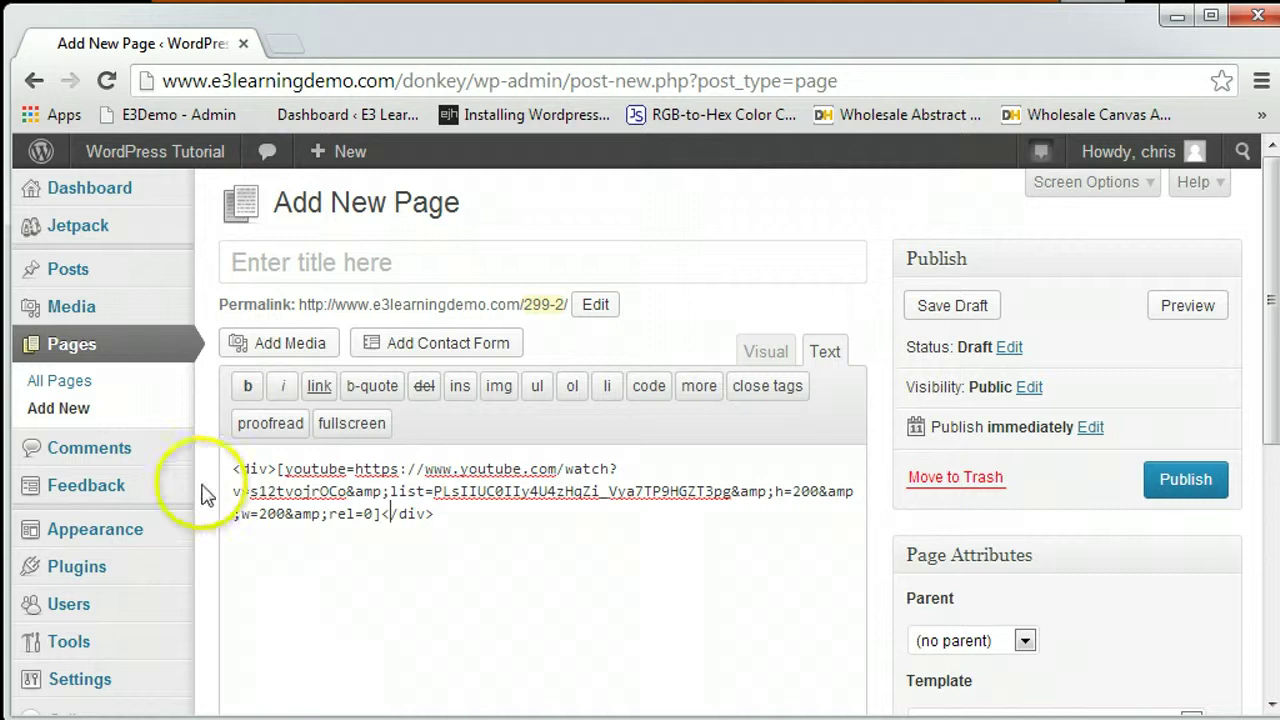
# Add the attribute style="float:left;" to the opening div tag around the shortcode.
pyautogui.click(275, 468)
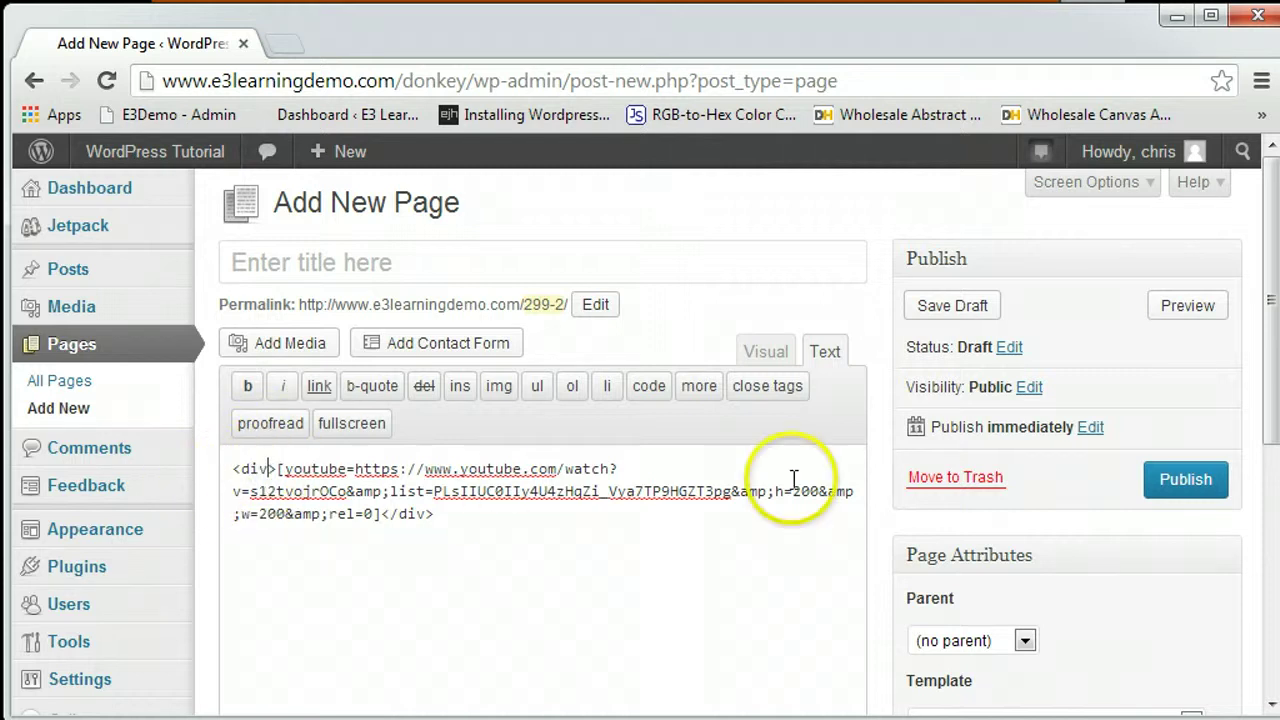
pyautogui.write('style="')
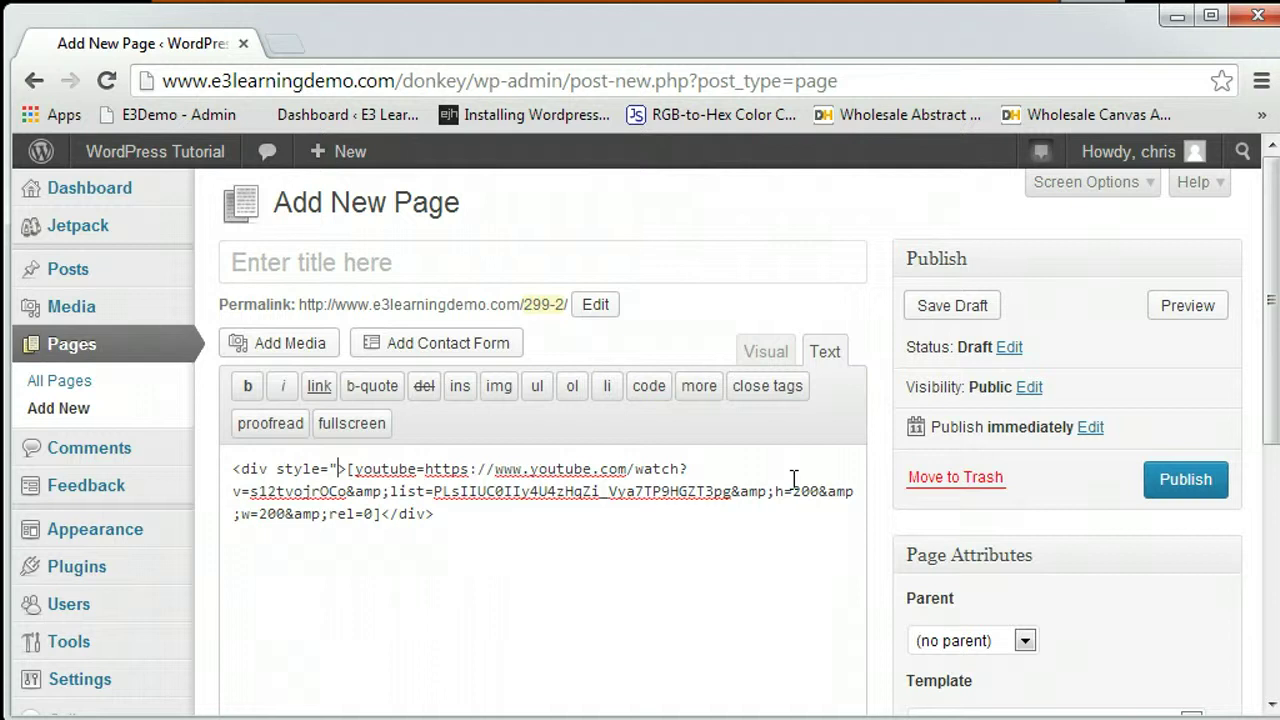
pyautogui.write('float:left')
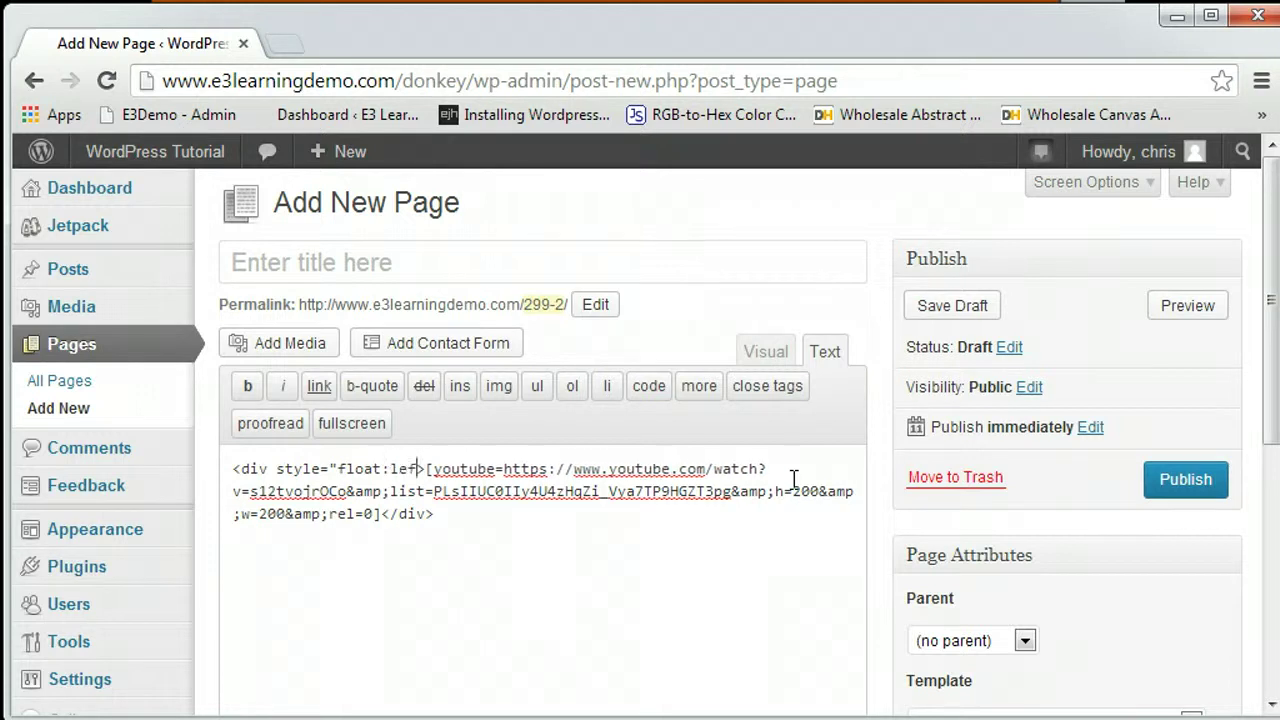
pyautogui.write(';"')
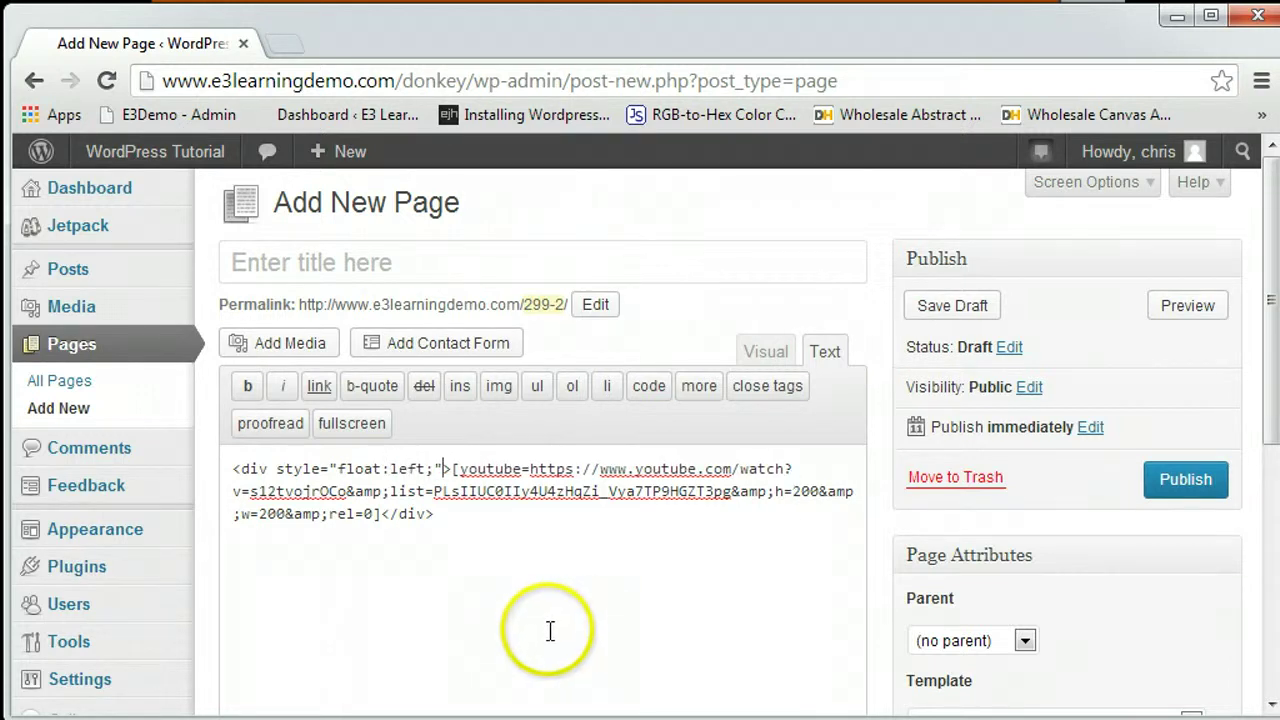
# Preview the page twice to examine the alignment of the floated video, closing each preview.
pyautogui.click(1170, 322)
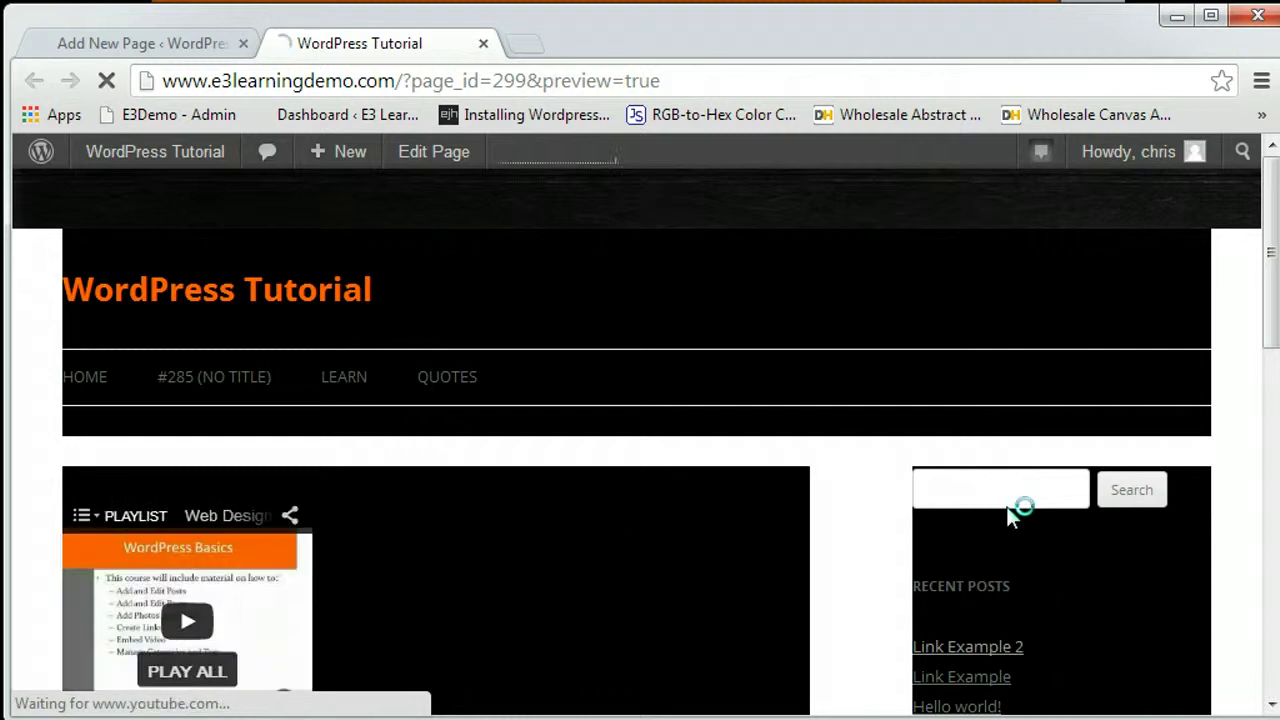
pyautogui.scroll(-3, 1006, 506)
pyautogui.scroll(3, 1005, 507)
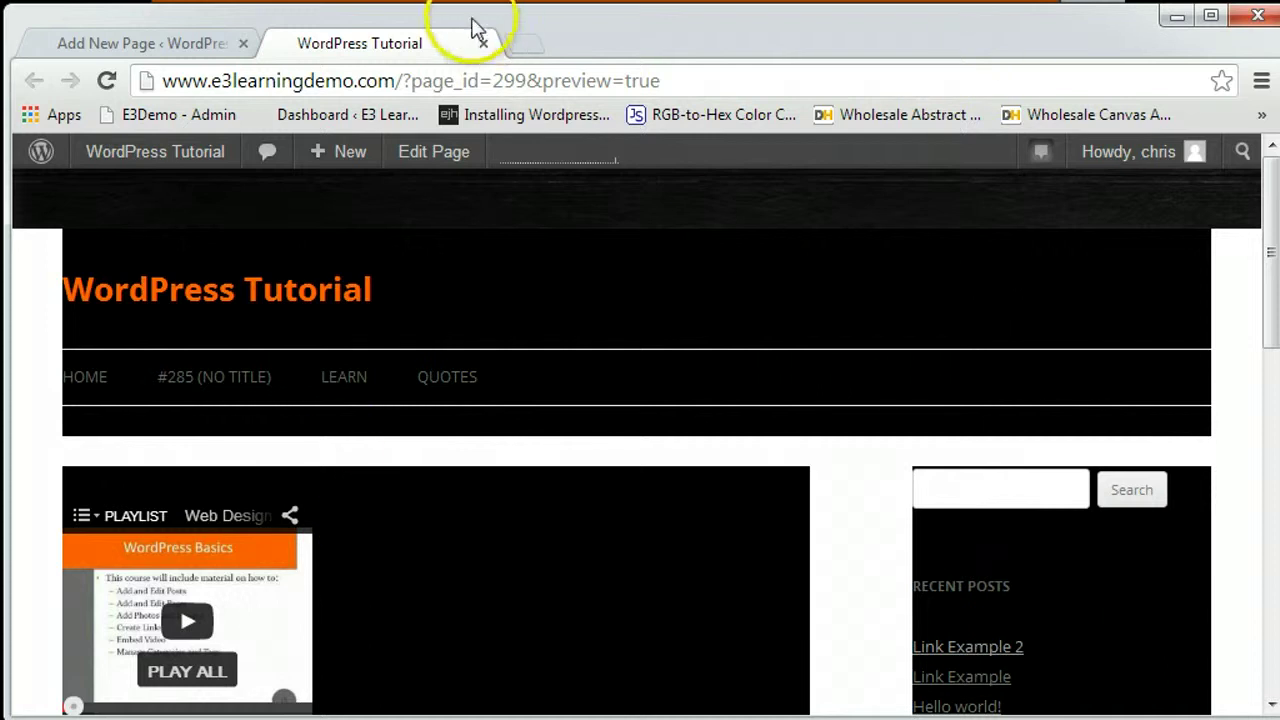
pyautogui.click(483, 46)
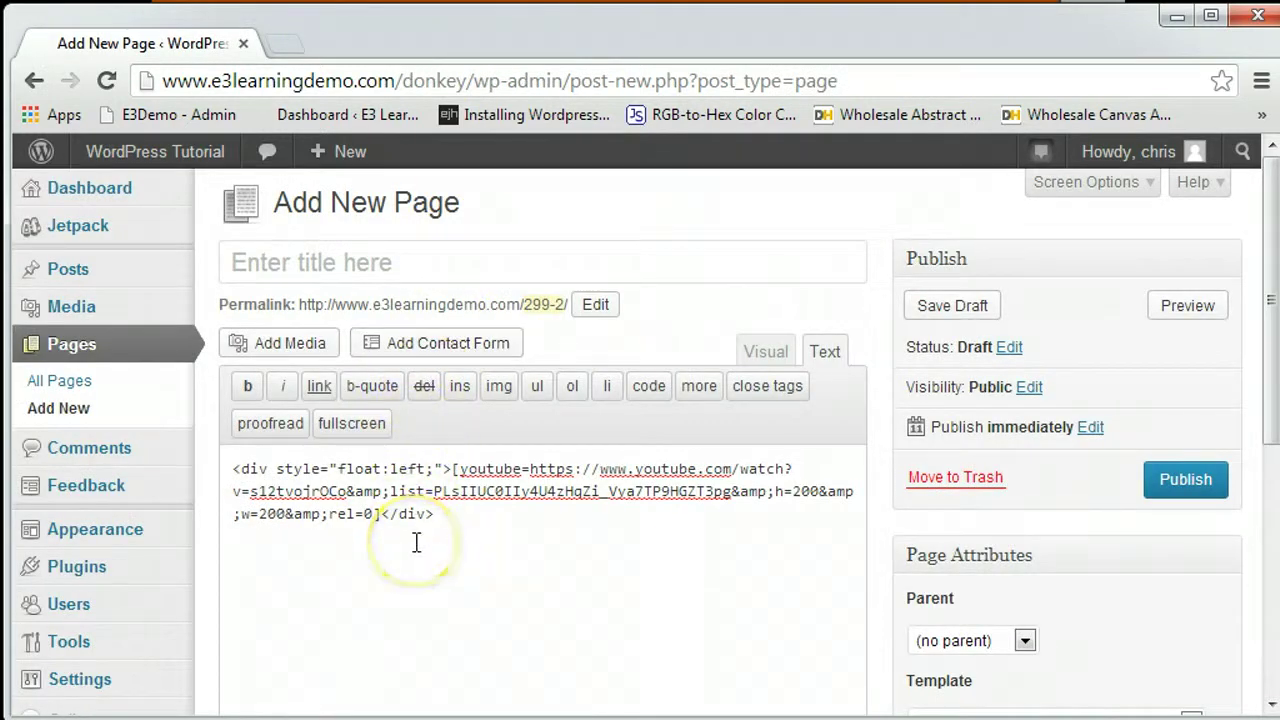
pyautogui.click(1177, 305)
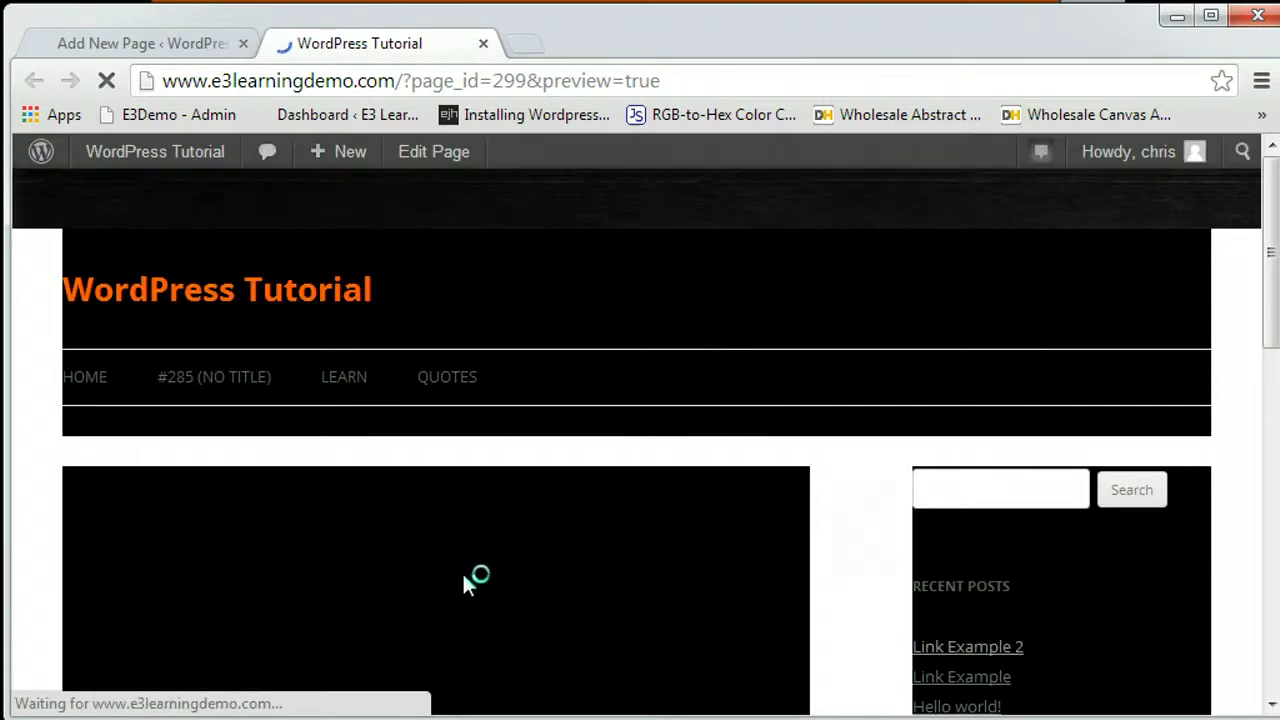
pyautogui.scroll(-5, 462, 571)
pyautogui.scroll(4, 462, 571)
pyautogui.click(160, 712)
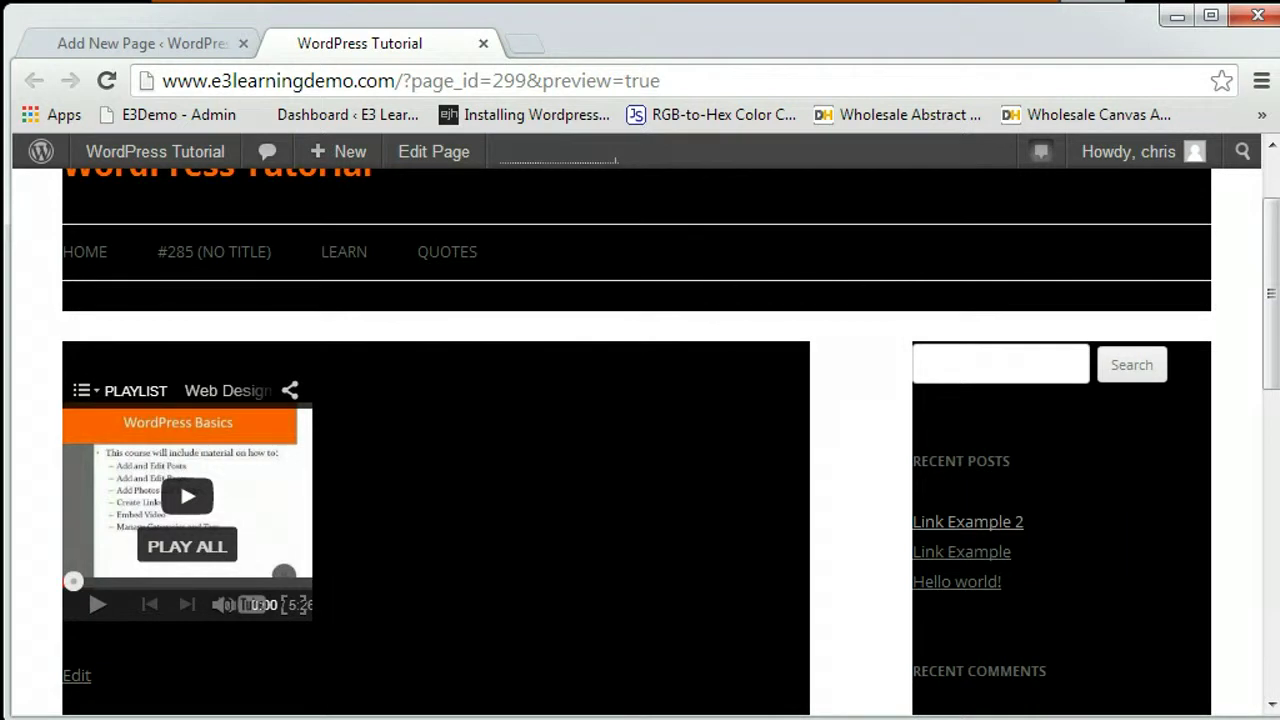
pyautogui.click(484, 45)
# Add "margin: 5px; 5px; 5px; 5px;" after float:left; in the div's style attribute.
pyautogui.moveTo(427, 468); pyautogui.dragTo(447, 468)
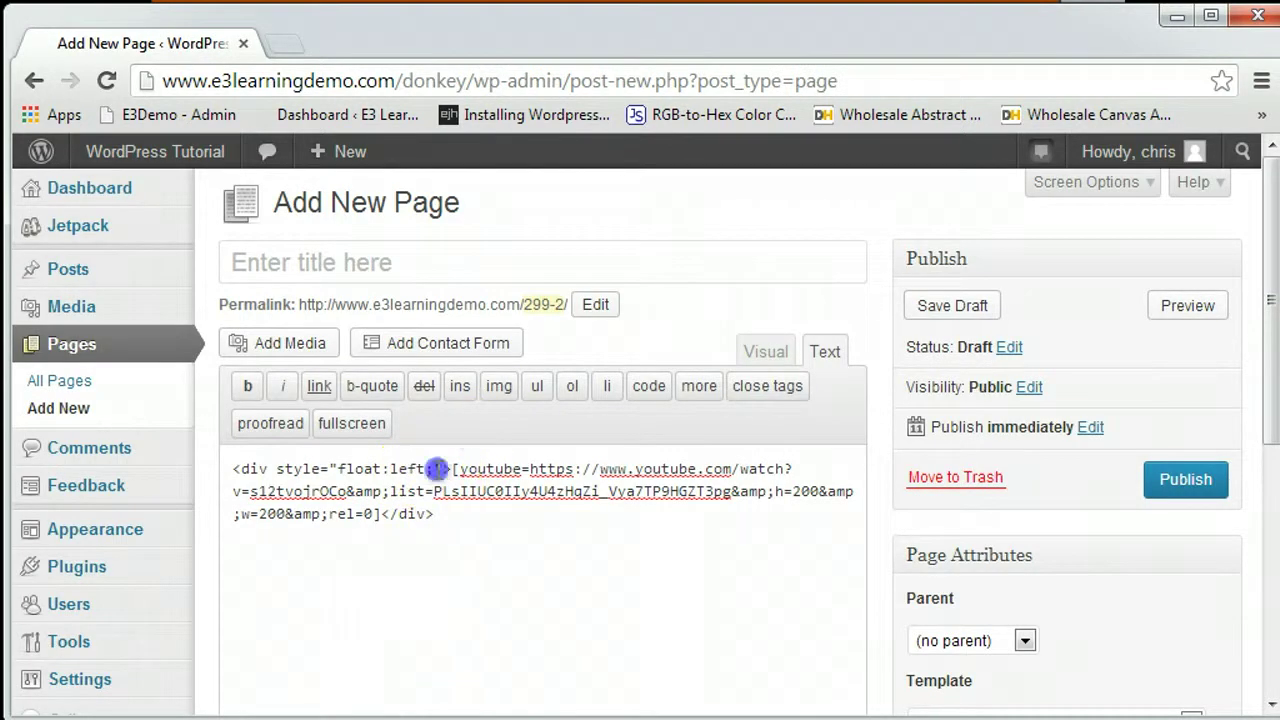
pyautogui.click(855, 491)
pyautogui.write('margin:')
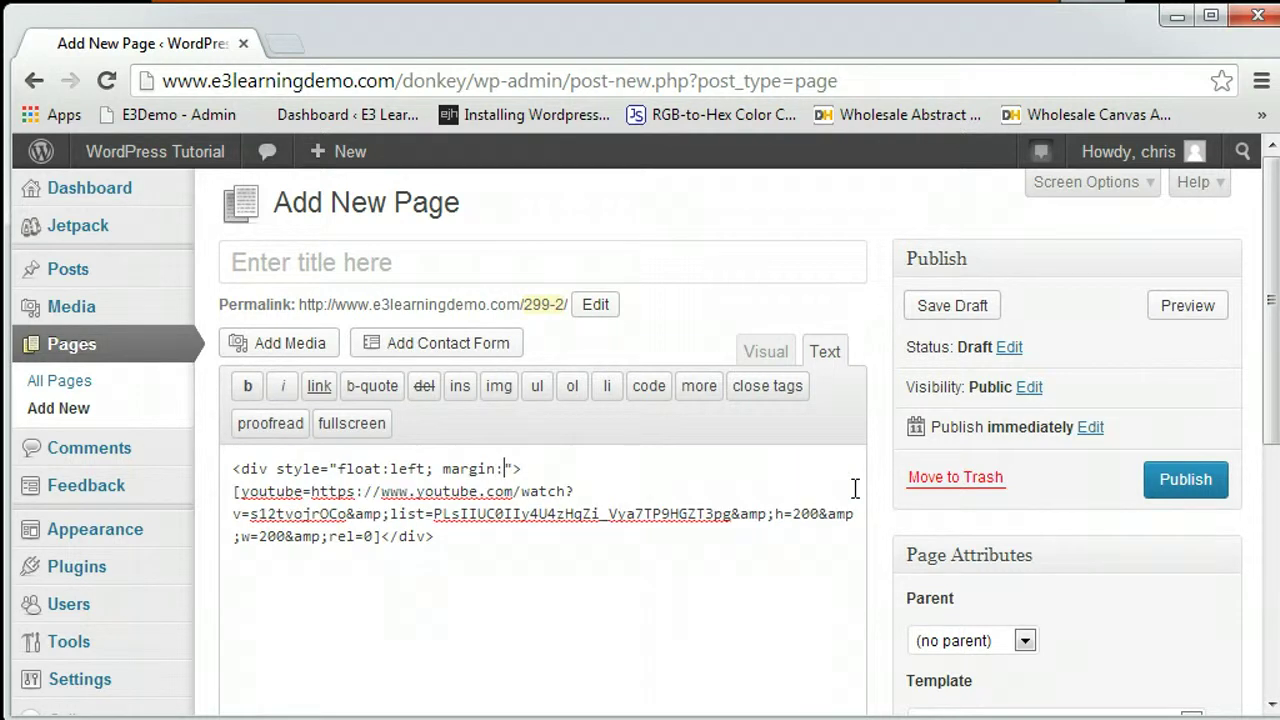
pyautogui.write(' 5p')
pyautogui.write('x; 5px;')
pyautogui.write(' 5px; 5p')
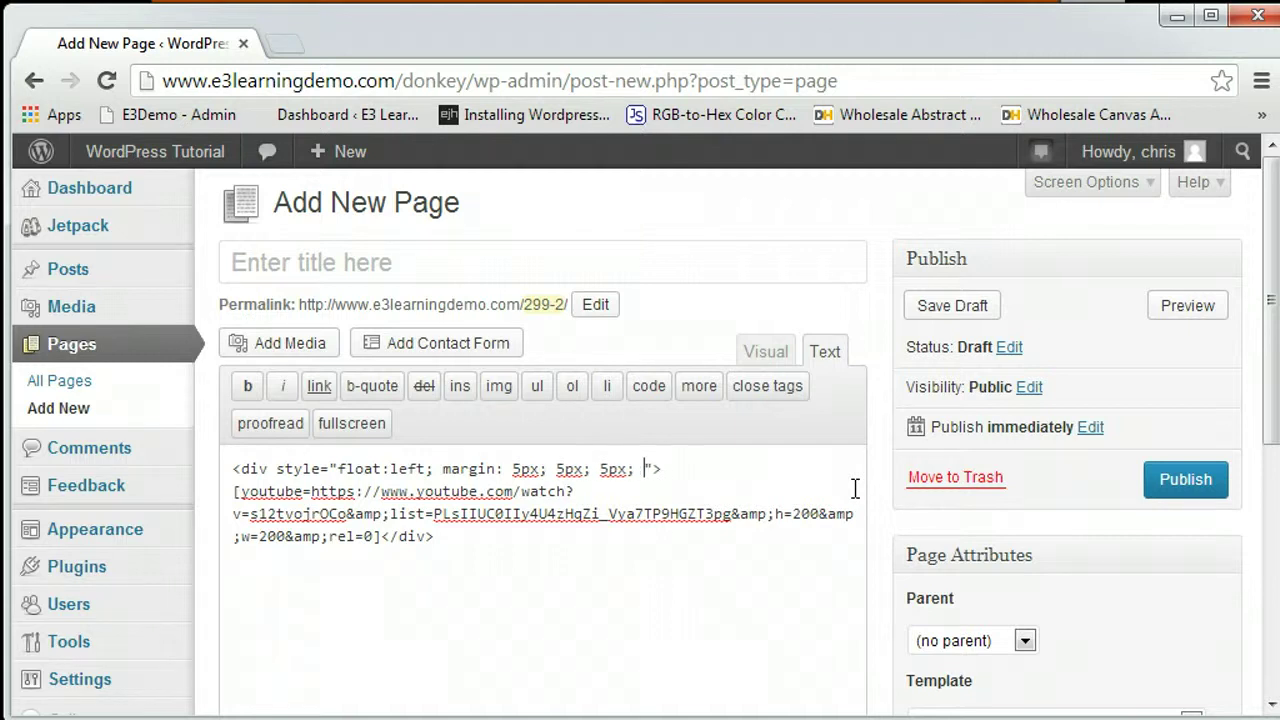
pyautogui.write('x;')
pyautogui.click(521, 467)
pyautogui.click(532, 485)
pyautogui.click(495, 615)
pyautogui.click(560, 469)
pyautogui.click(610, 469)
pyautogui.click(652, 469)
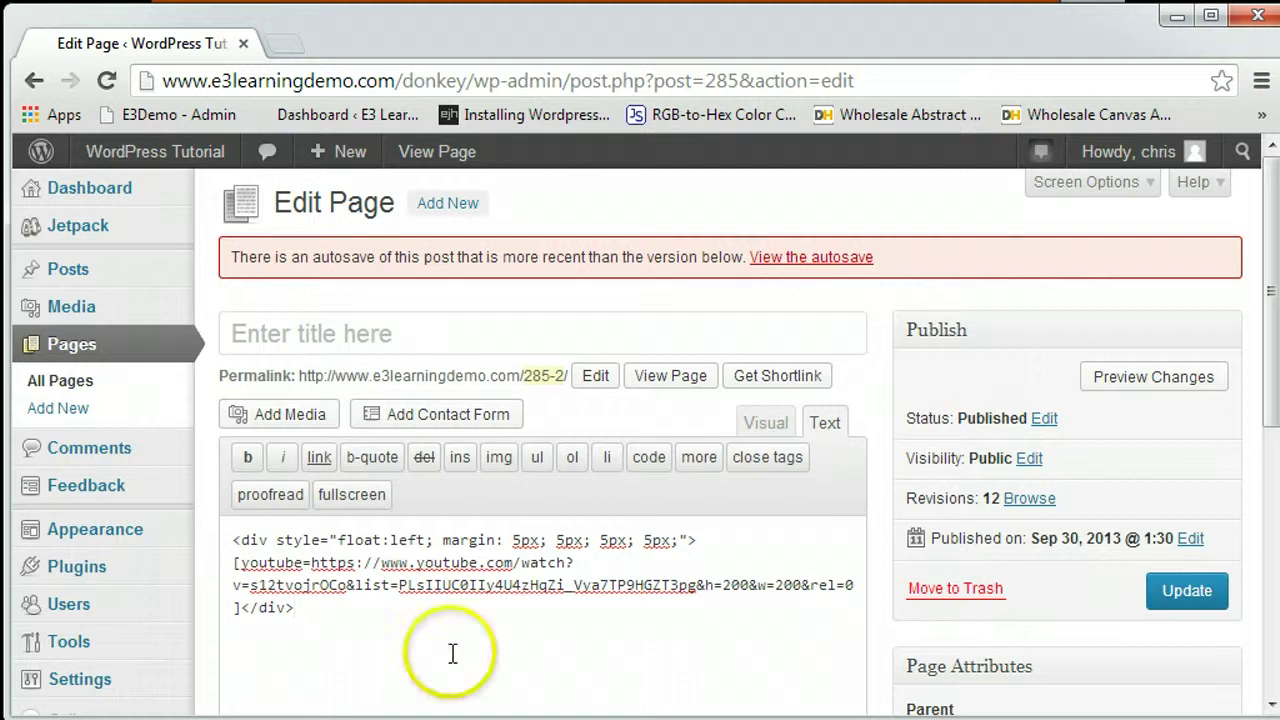
# Add "border: 5px #000000 solid;" after the margin values in the opening div's style attribute.
pyautogui.click(678, 540)
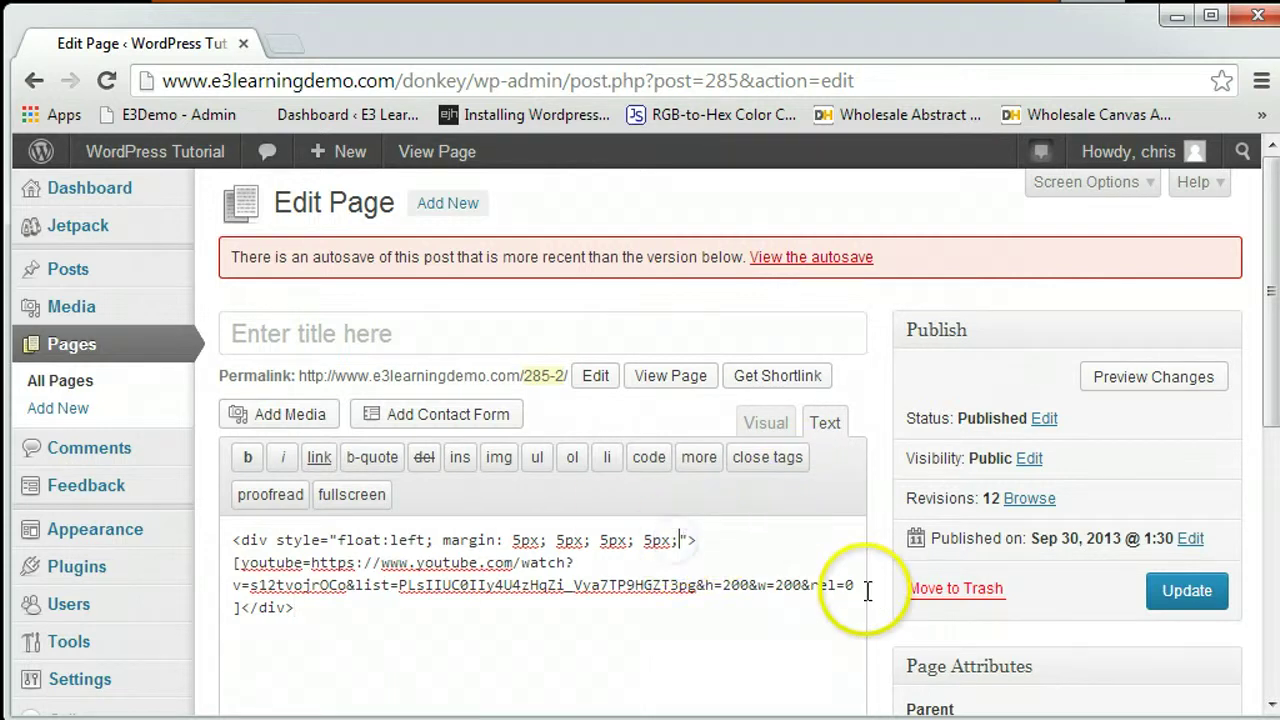
pyautogui.write('border:')
pyautogui.write(' 5px')
pyautogui.write(' #000')
pyautogui.write('000')
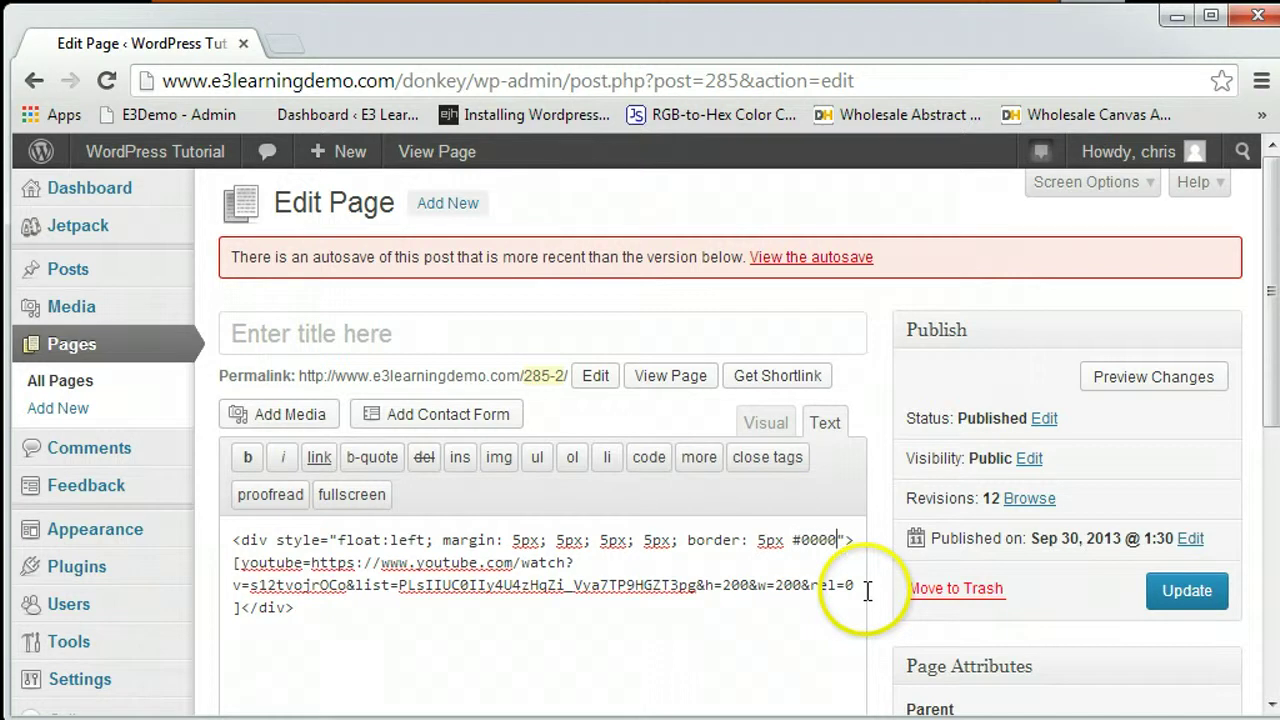
pyautogui.write(' solid')
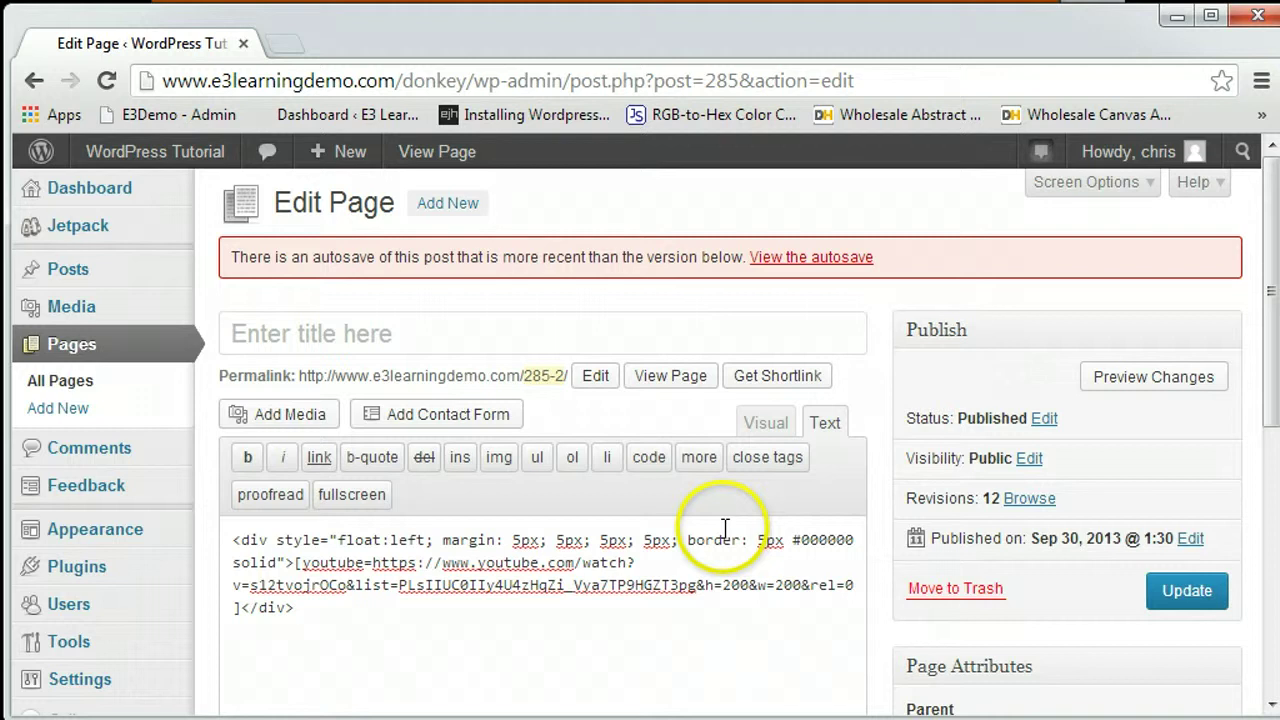
pyautogui.write(';')
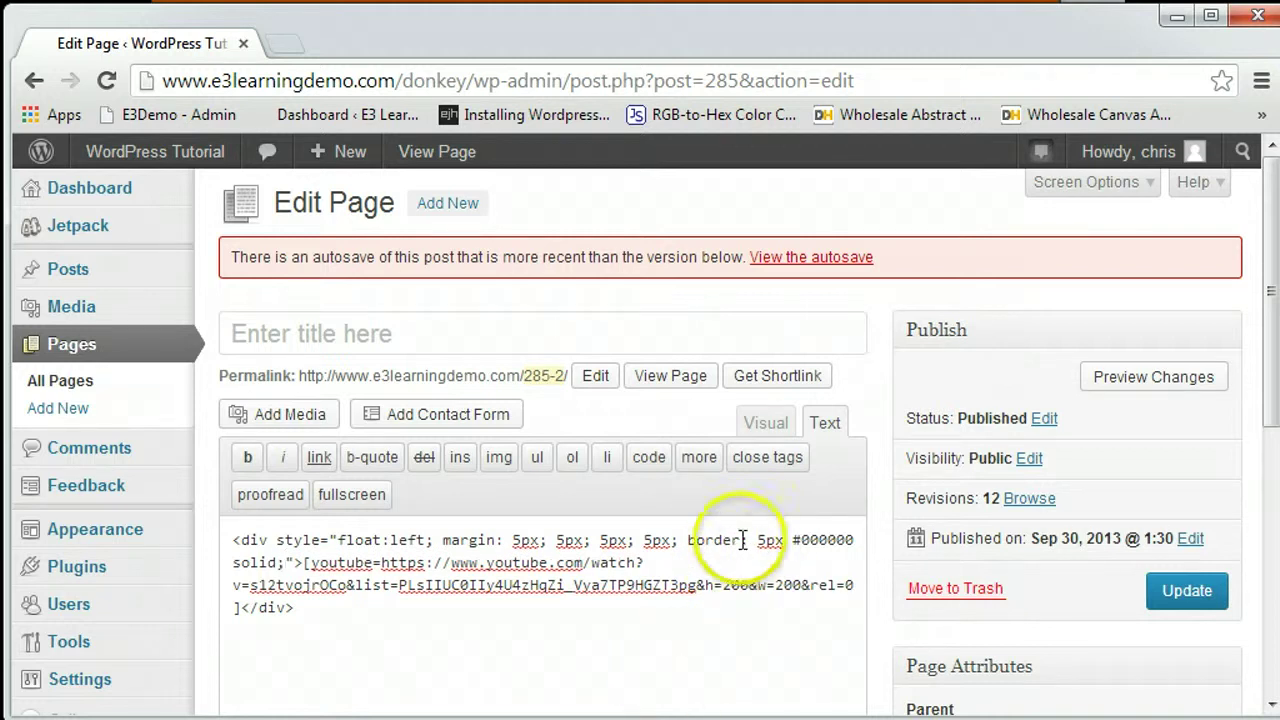
pyautogui.click(768, 543)
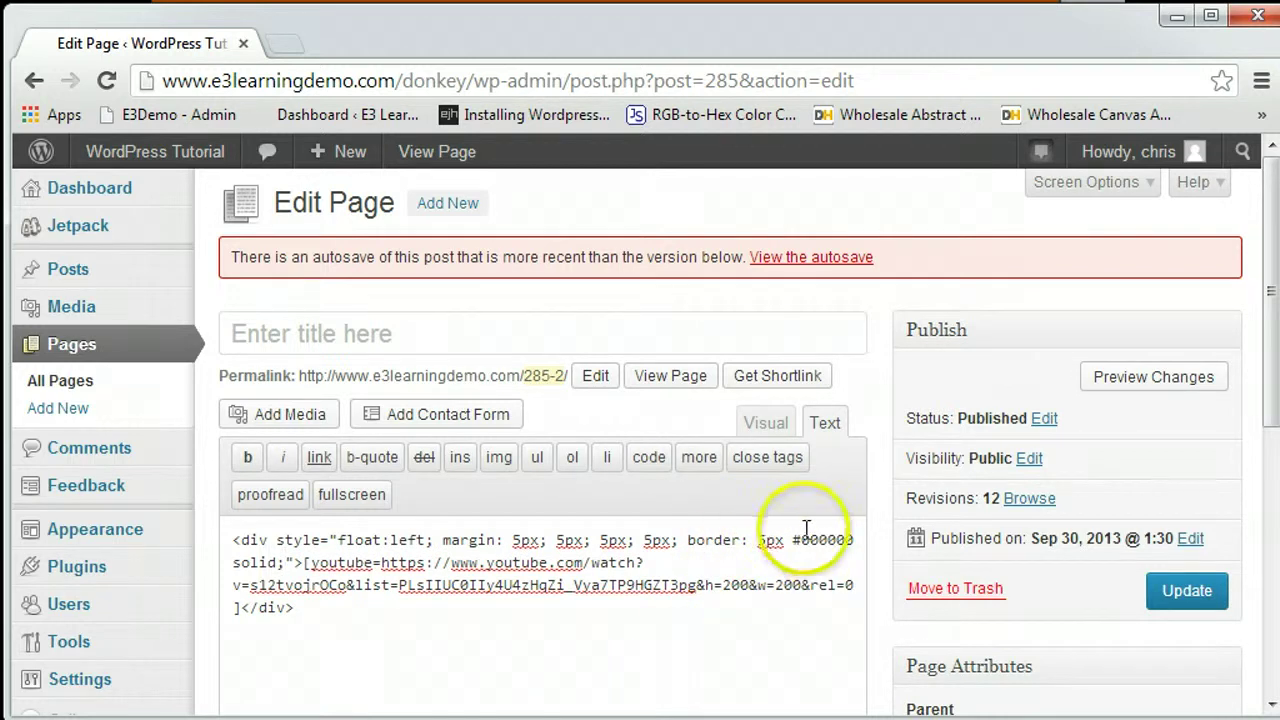
pyautogui.click(817, 540)
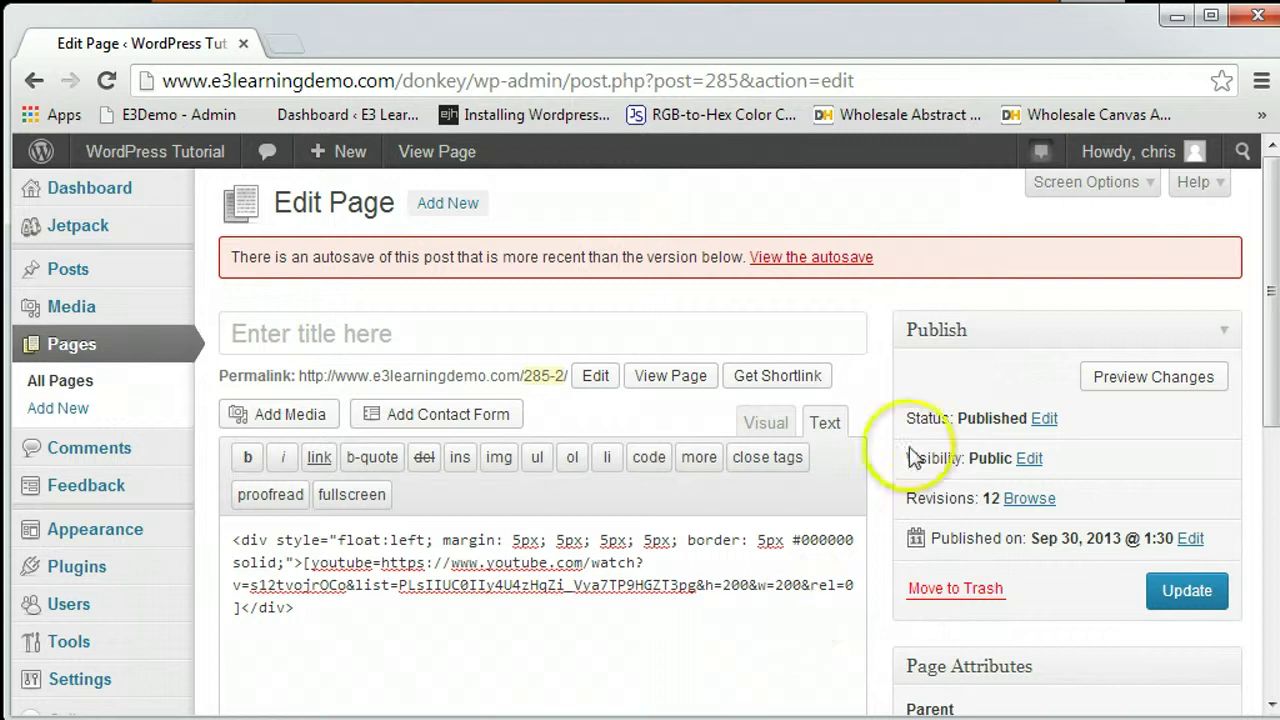
# Preview the page to examine the border around the embedded video, closing the preview when done.
pyautogui.click(1120, 376)
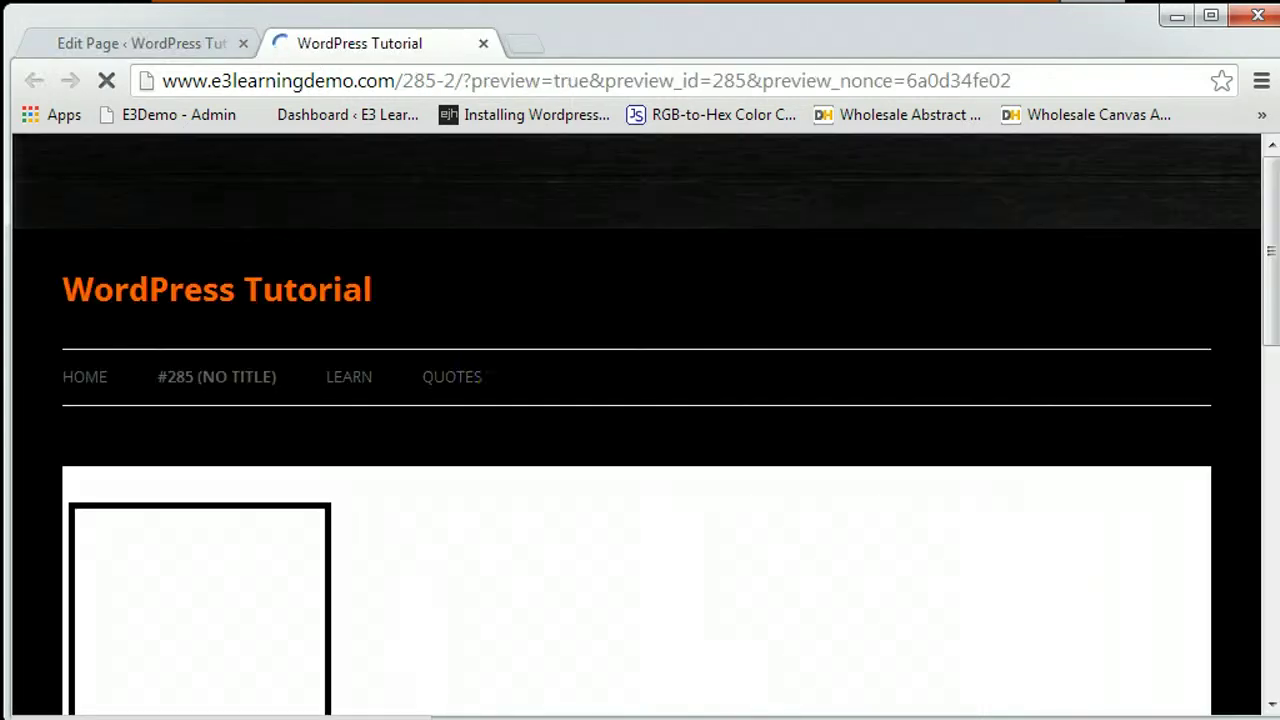
pyautogui.scroll(-3, 480, 545)
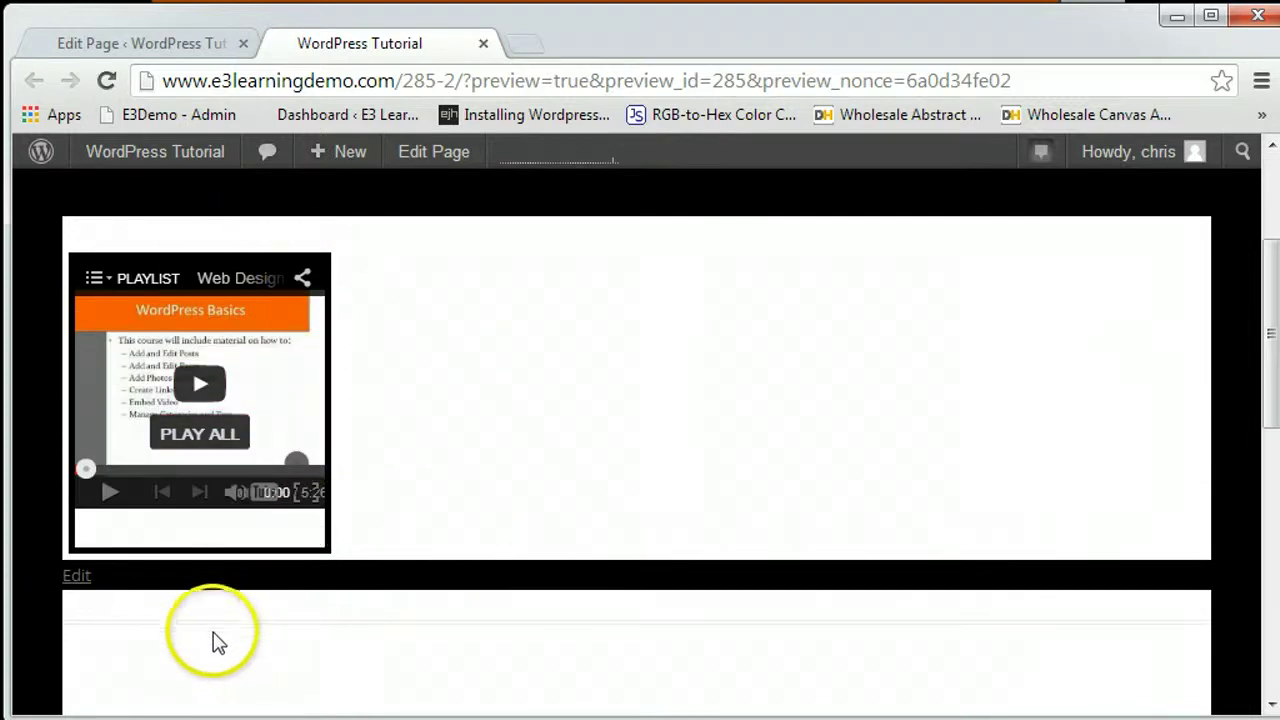
pyautogui.click(483, 45)
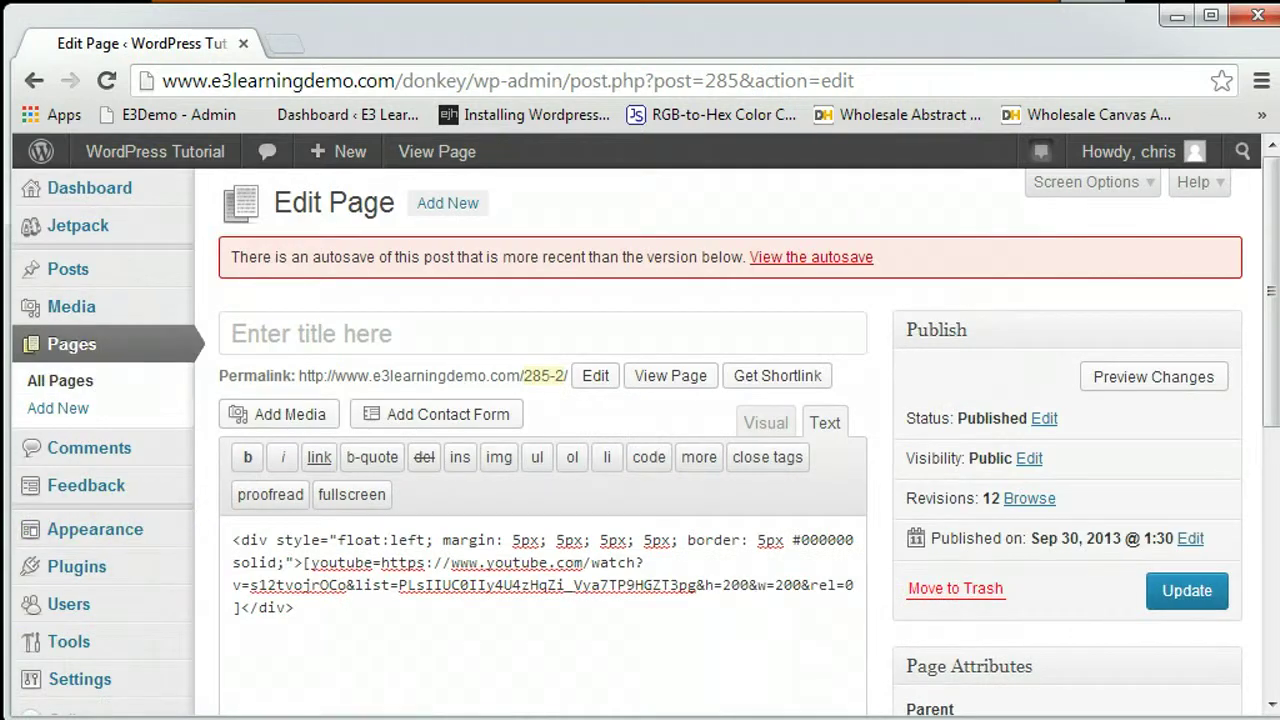